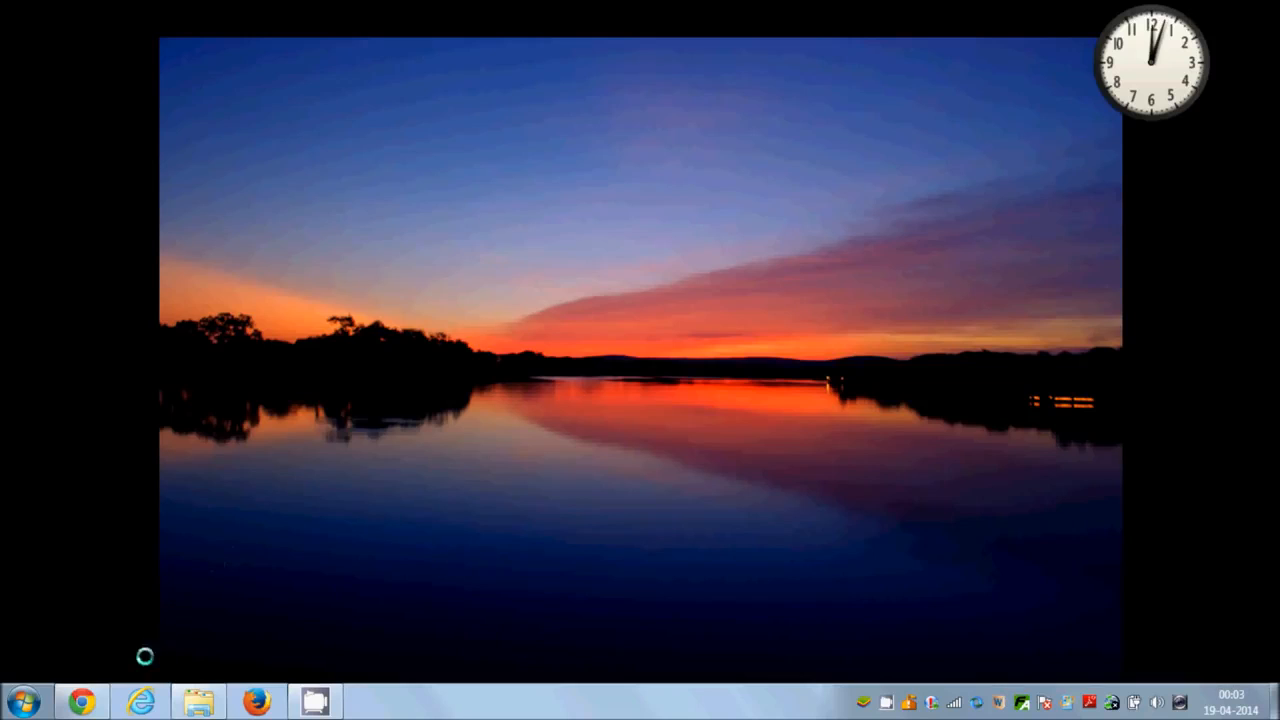
Switch to Chrome and open the My VMware download page from the "vmware player download" search results.
left_click(82, 702)
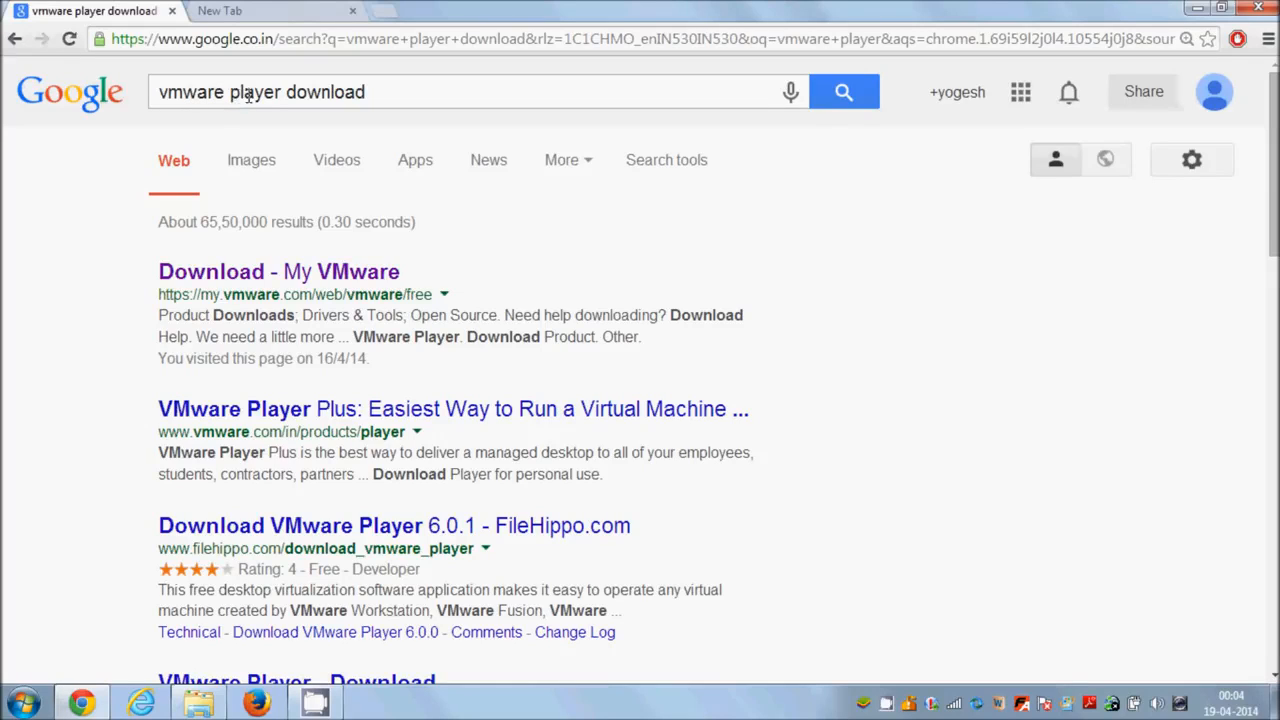
left_click(376, 92)
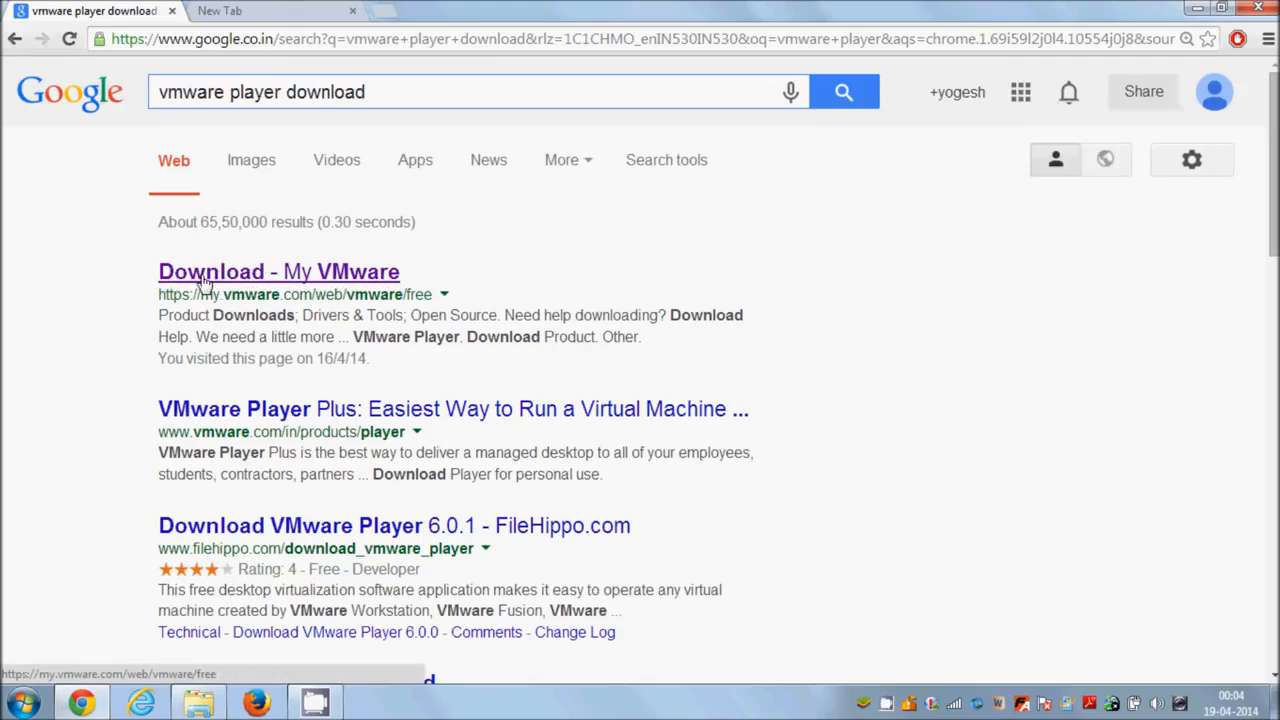
left_click(248, 278)
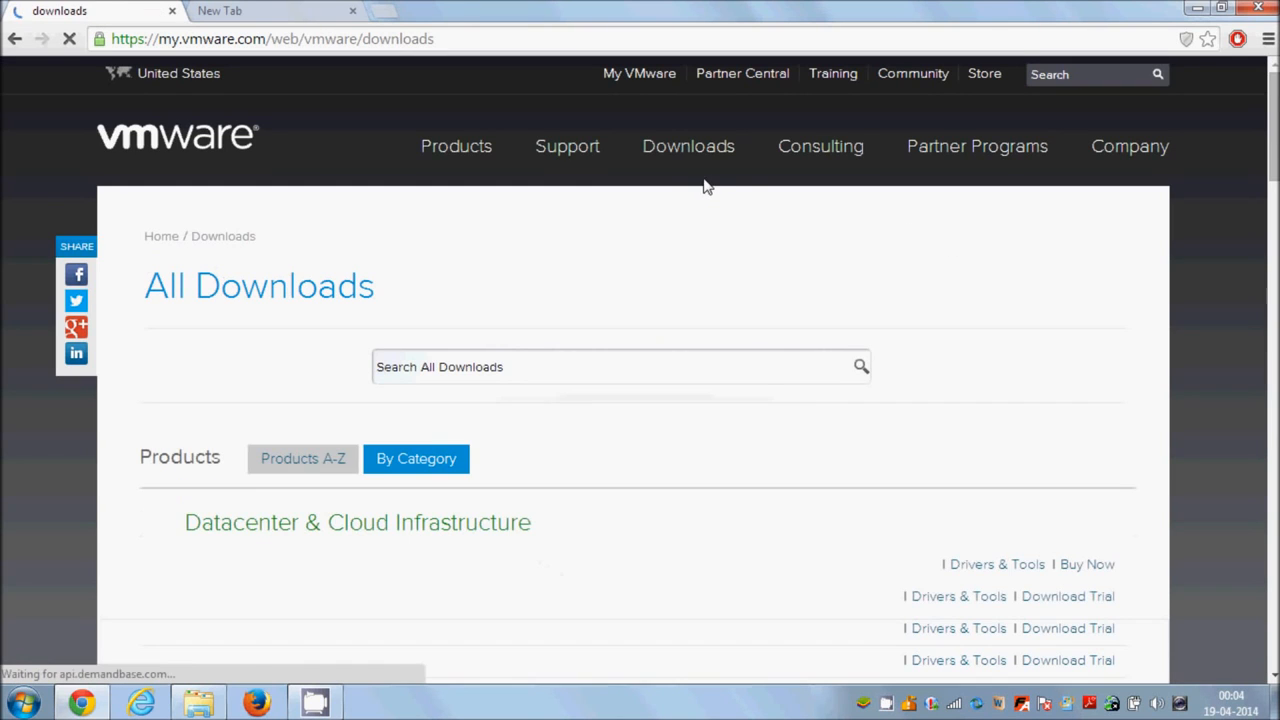
Look through the All Downloads product list for the VMware Player entry.
scroll(700, 214, "down", 2)
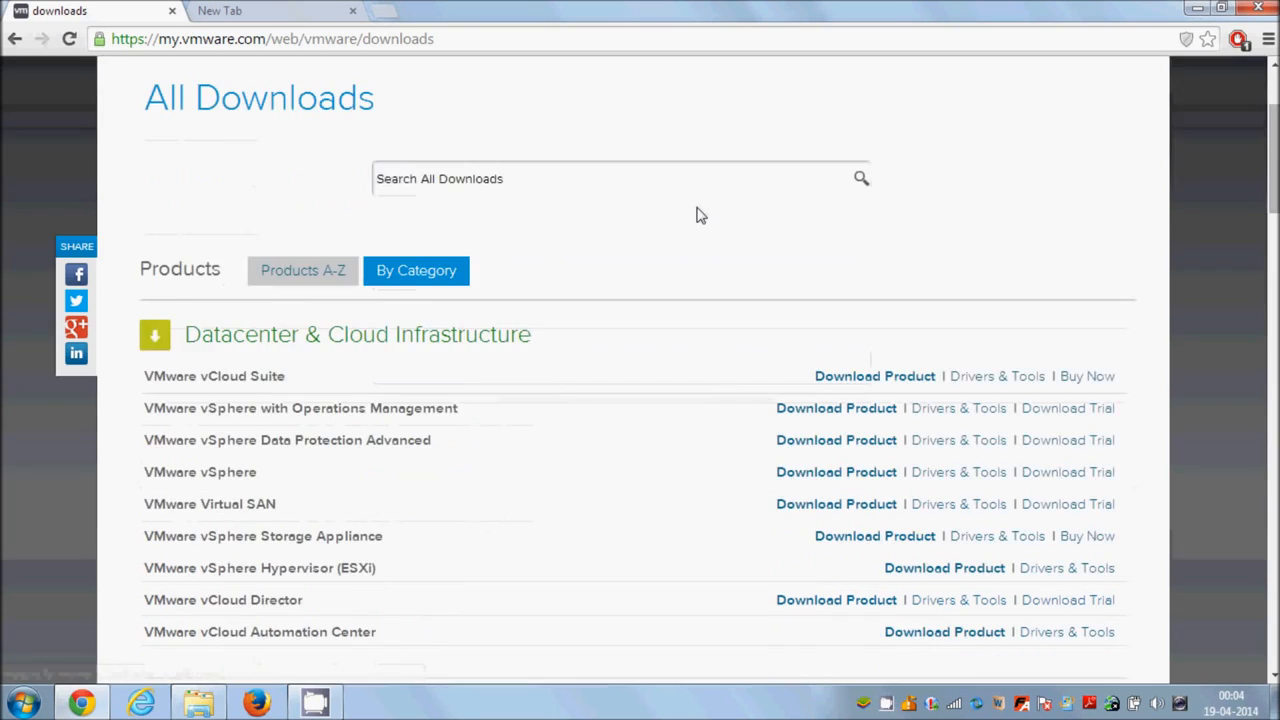
scroll(694, 220, "down", 2)
scroll(640, 286, "down", 4)
scroll(630, 297, "down", 12)
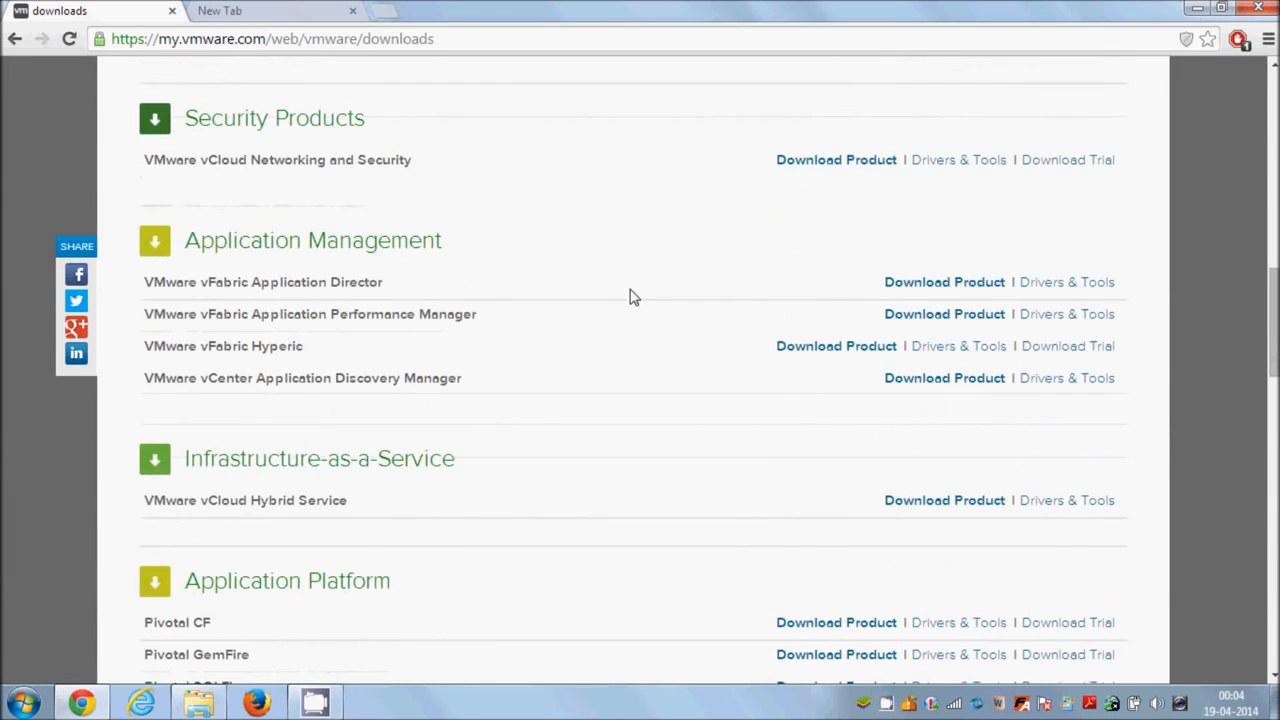
scroll(628, 298, "down", 5)
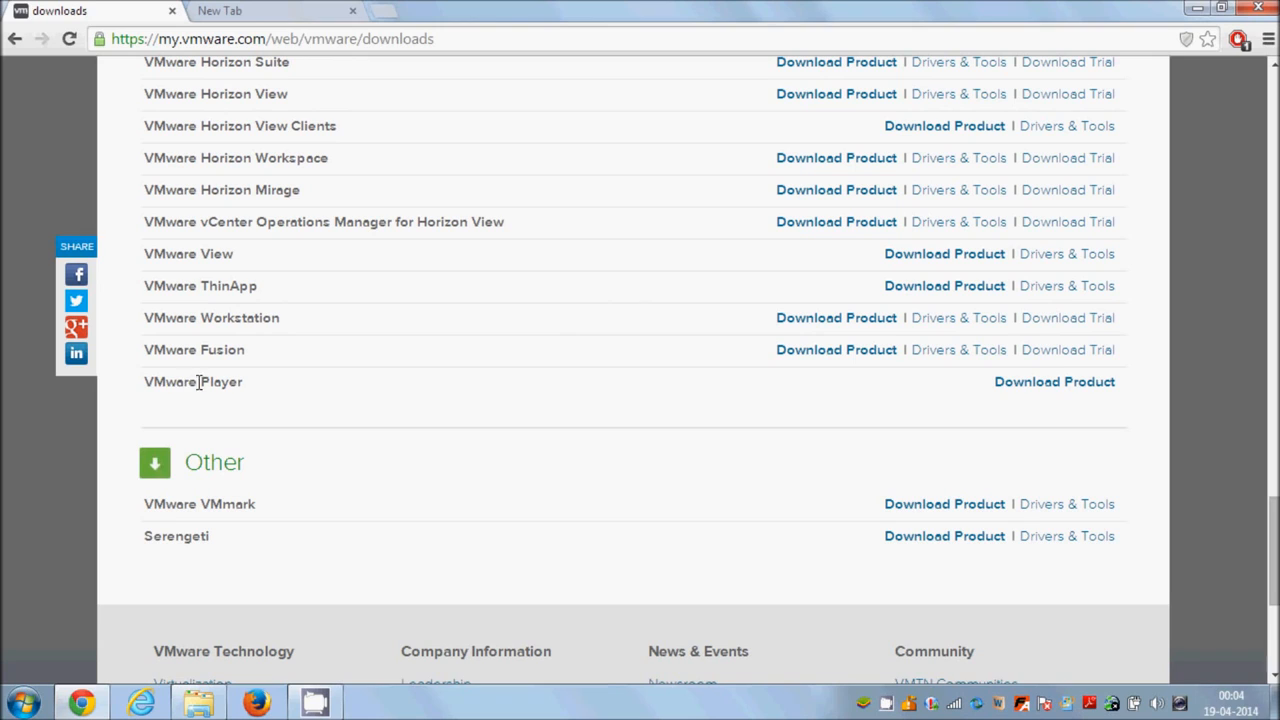
left_click_drag(140, 381, 196, 382)
left_click(280, 385)
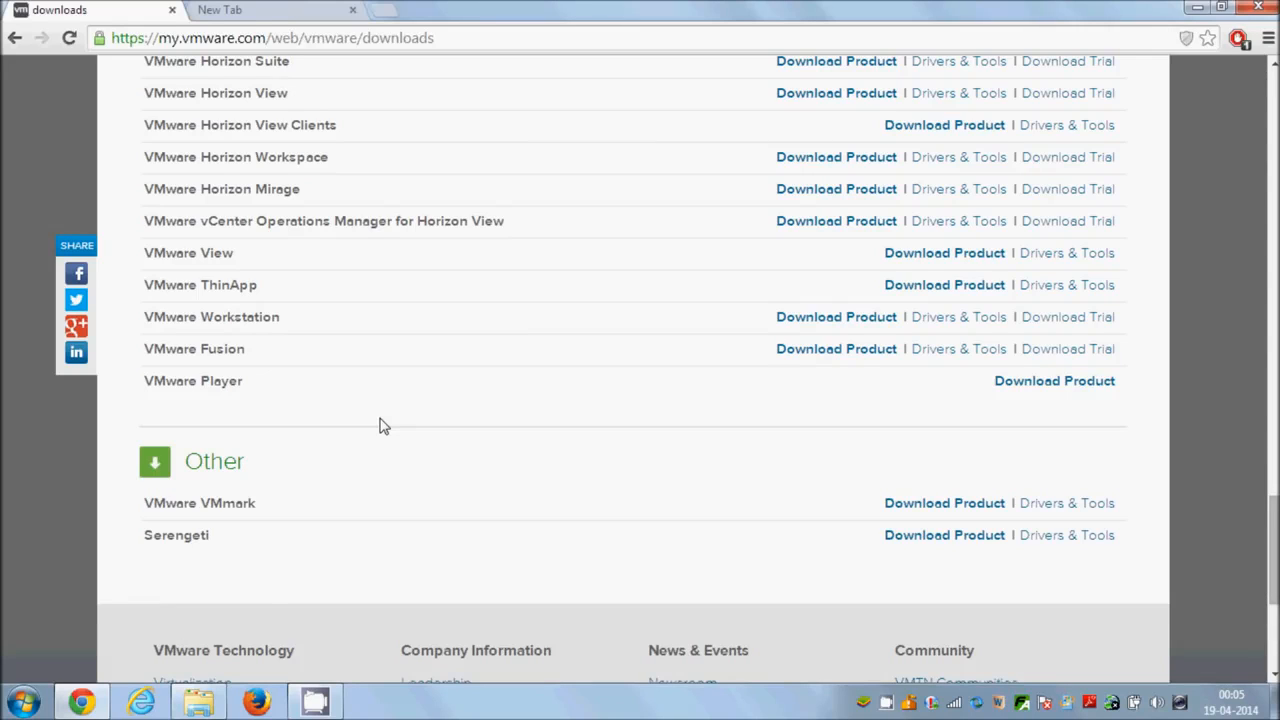
Launch VMware Player and postpone the offered version 6.0.2 update.
left_click(198, 702)
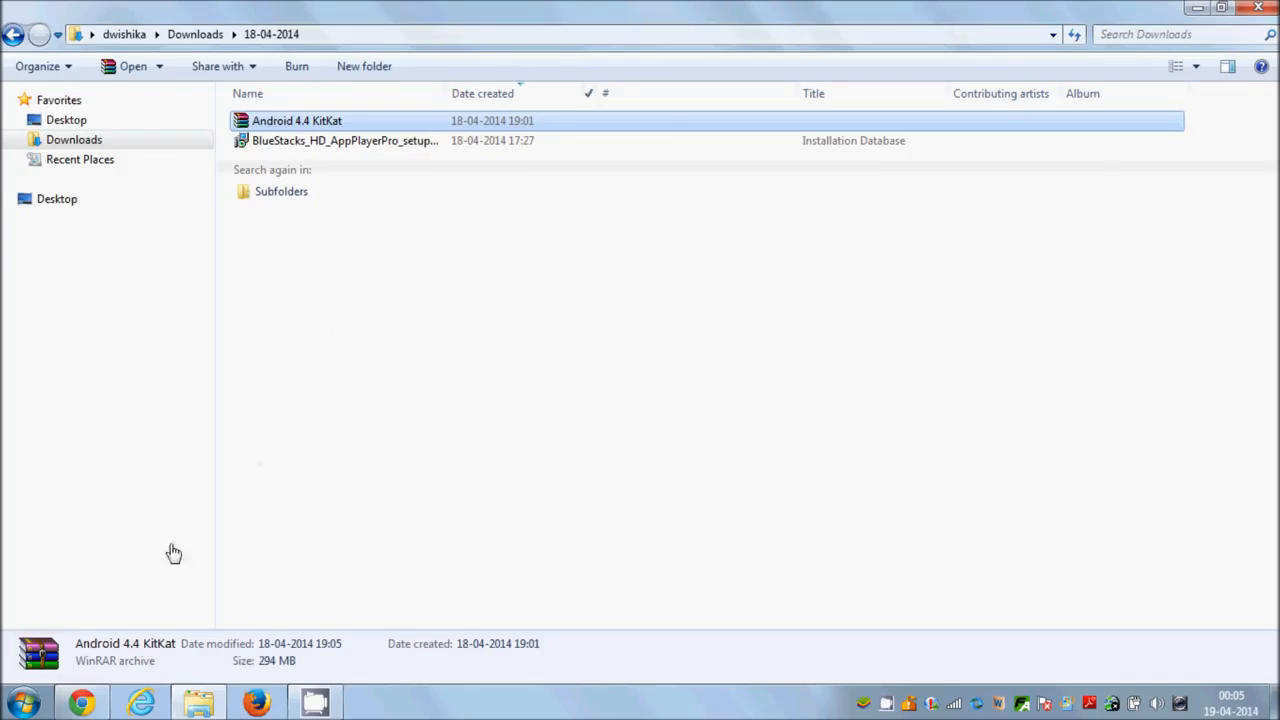
left_click(22, 703)
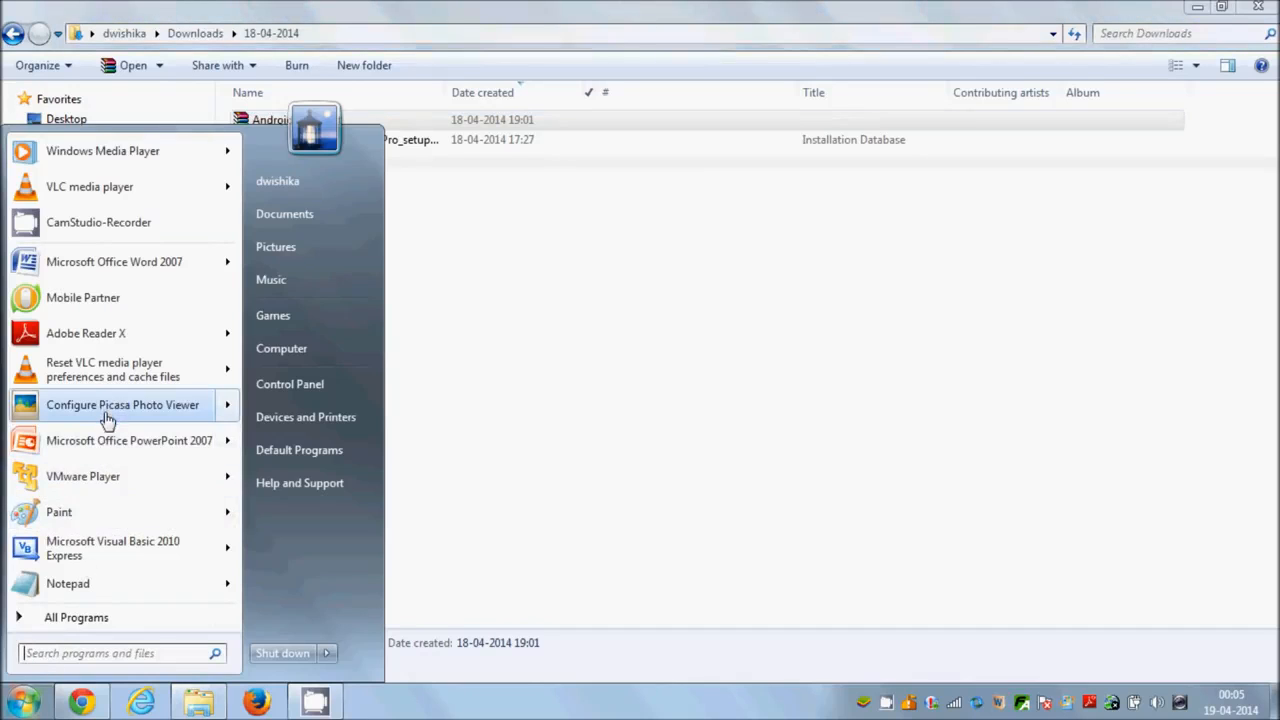
mouse_move(97, 481)
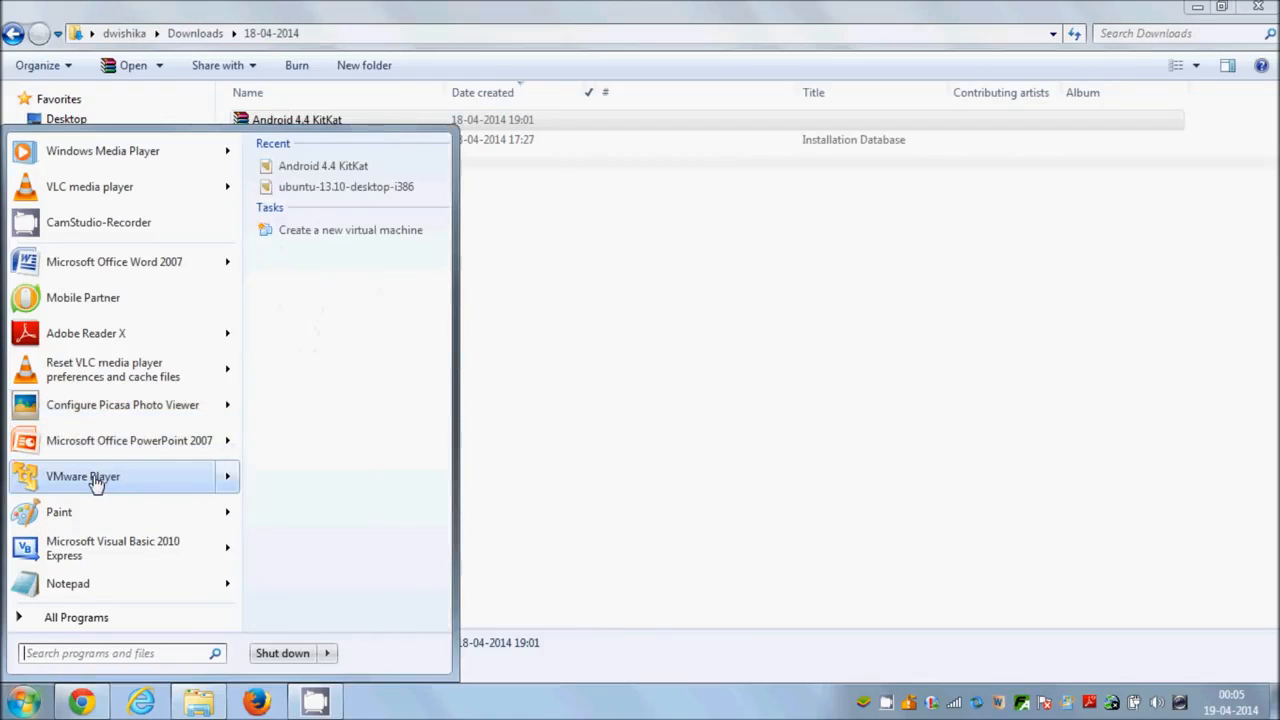
left_click(95, 483)
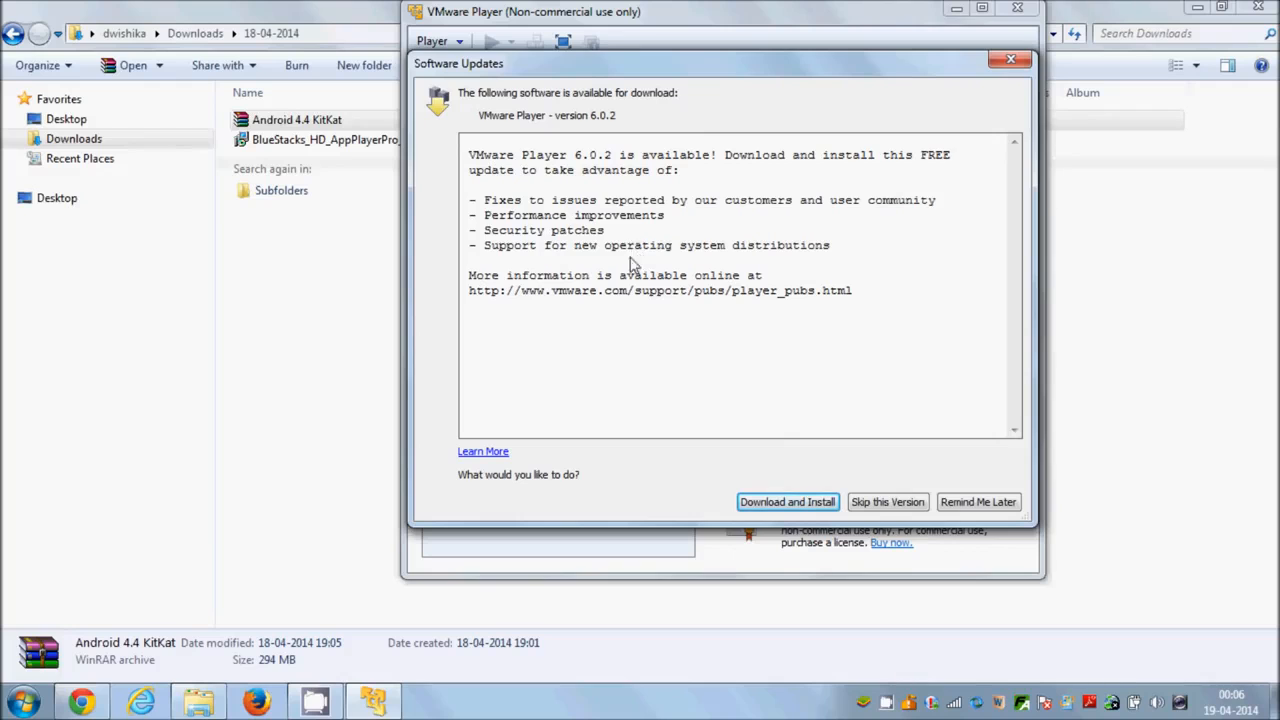
left_click(975, 502)
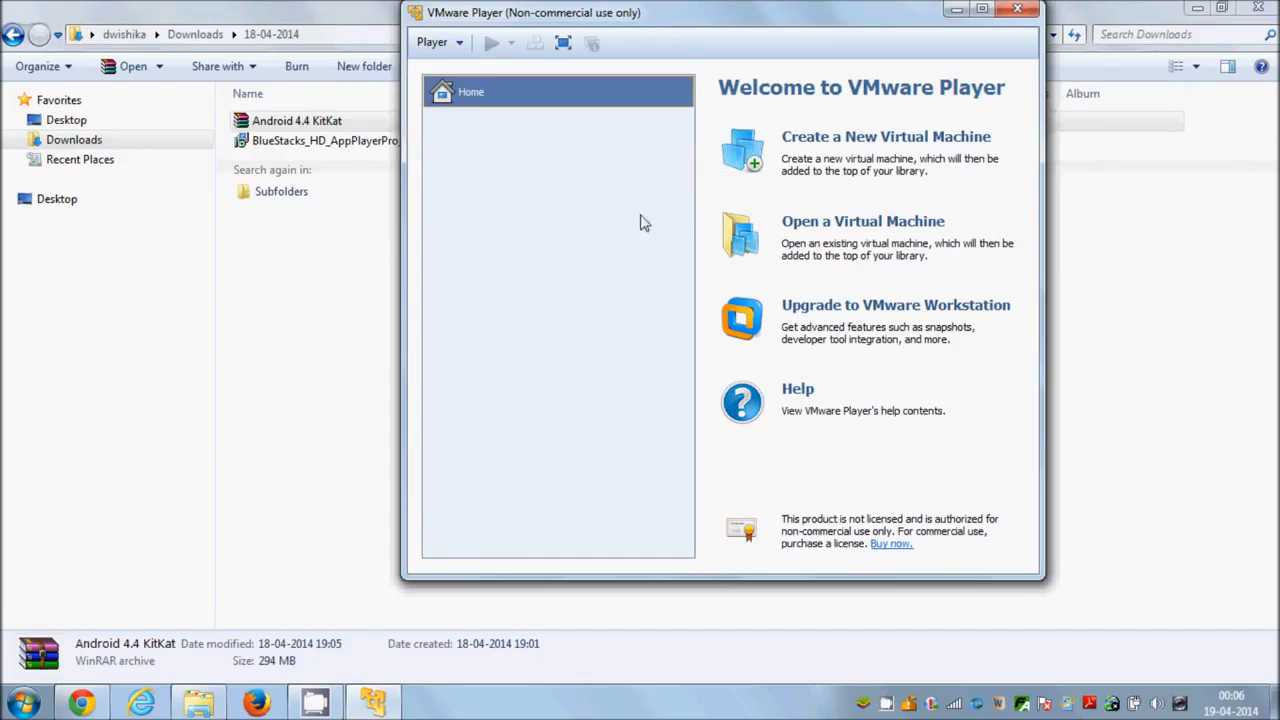
Start a new virtual machine with the Android 4.4 KitKat ISO from Downloads as the installer disc image.
left_click(856, 146)
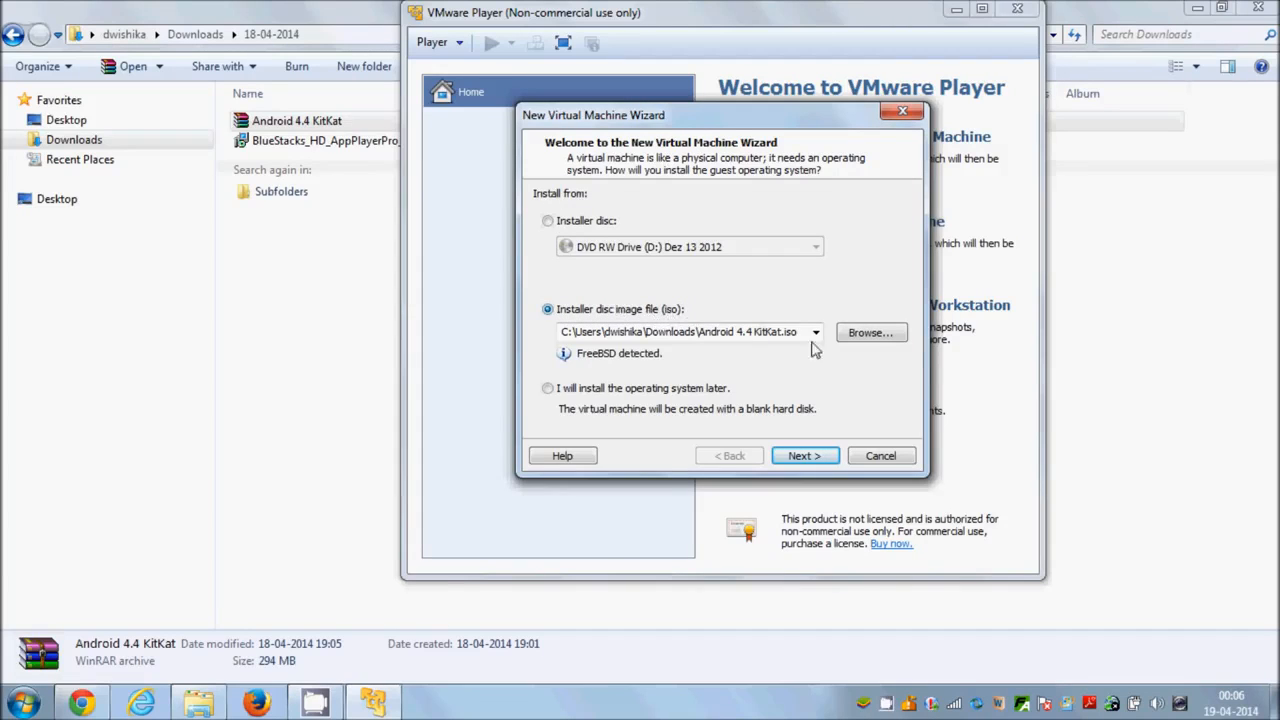
left_click(868, 333)
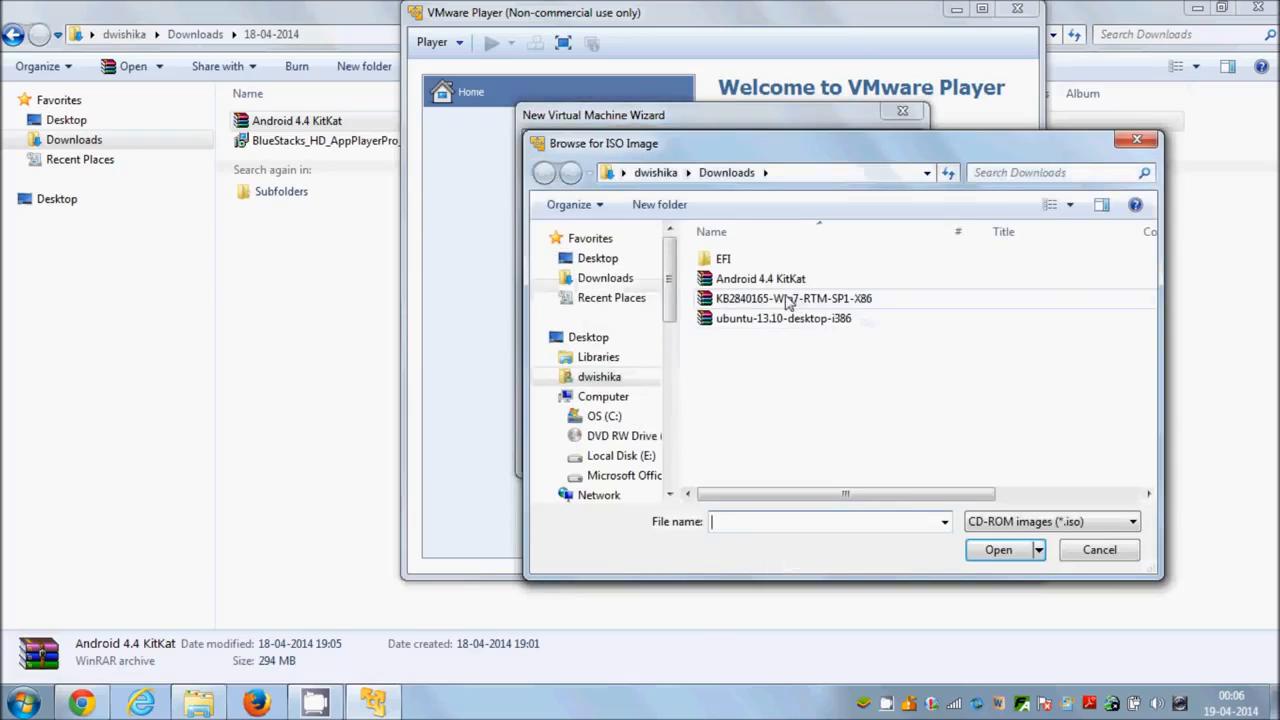
left_click(728, 281)
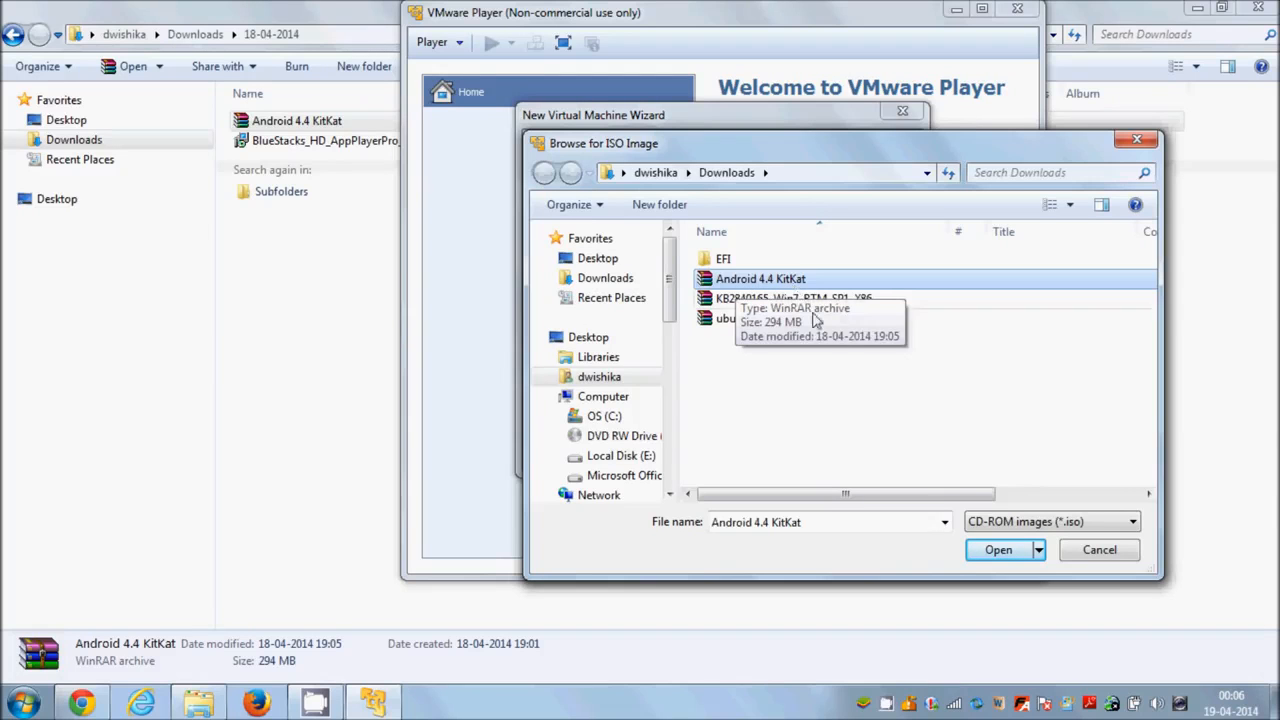
left_click(985, 549)
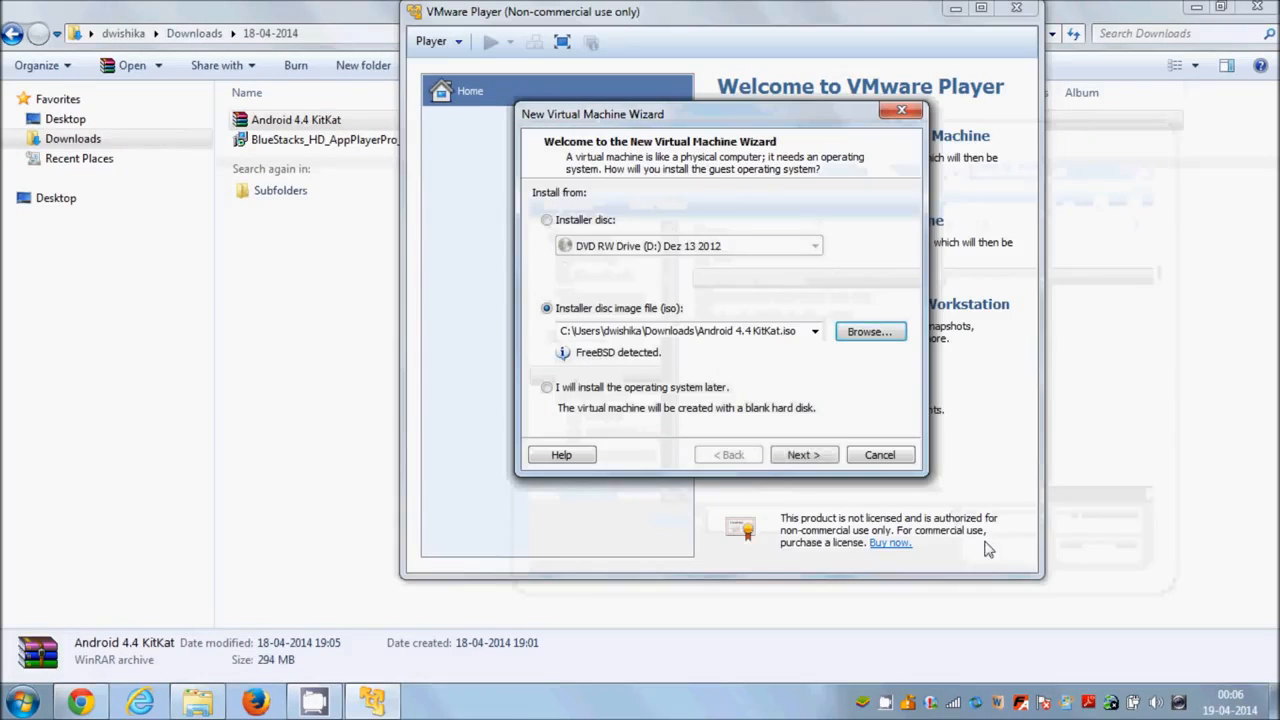
left_click(801, 455)
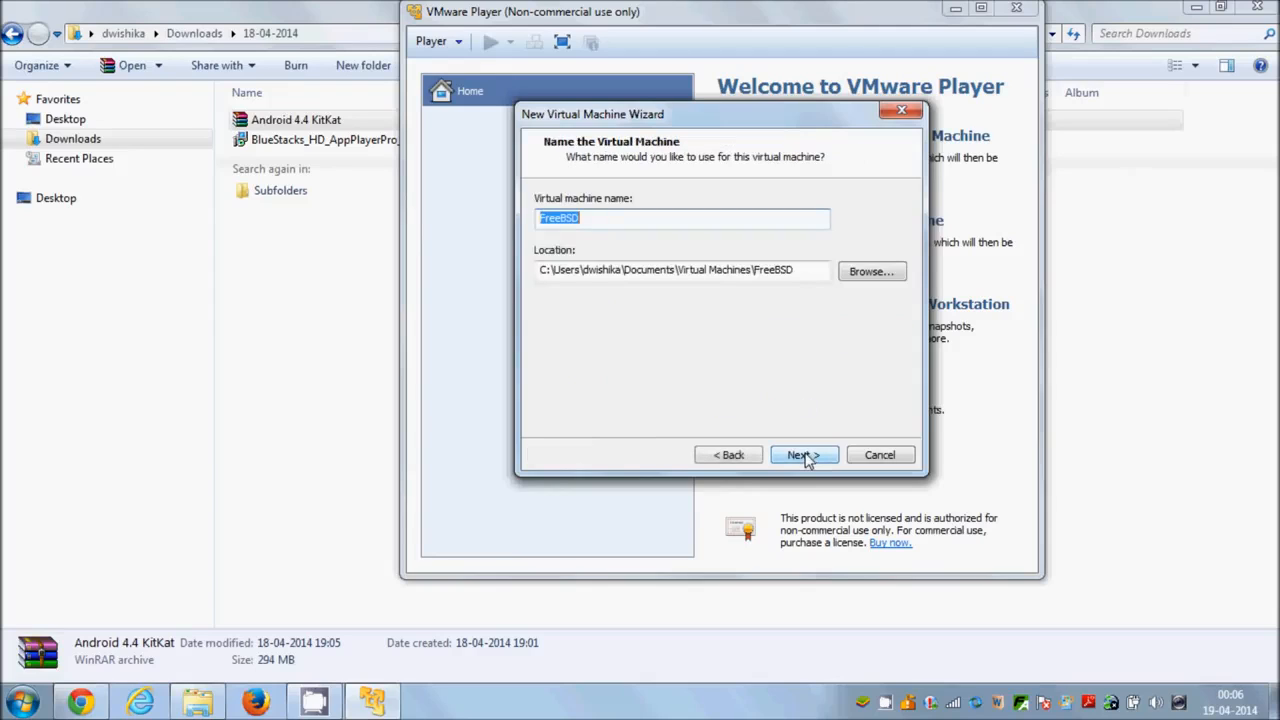
Name the virtual machine KitKat and accept its default storage location.
left_click(623, 219)
left_click_drag(654, 219, 538, 206)
type("Ki")
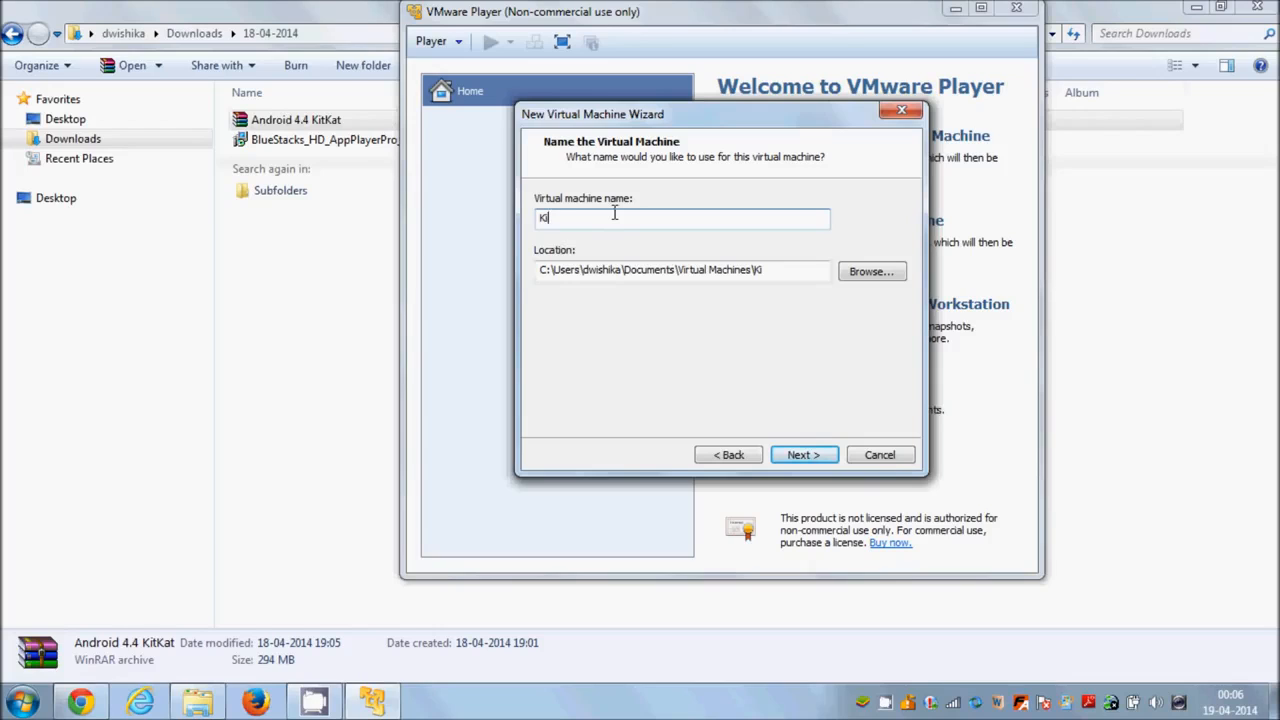
type("tKat")
left_click_drag(800, 270, 535, 283)
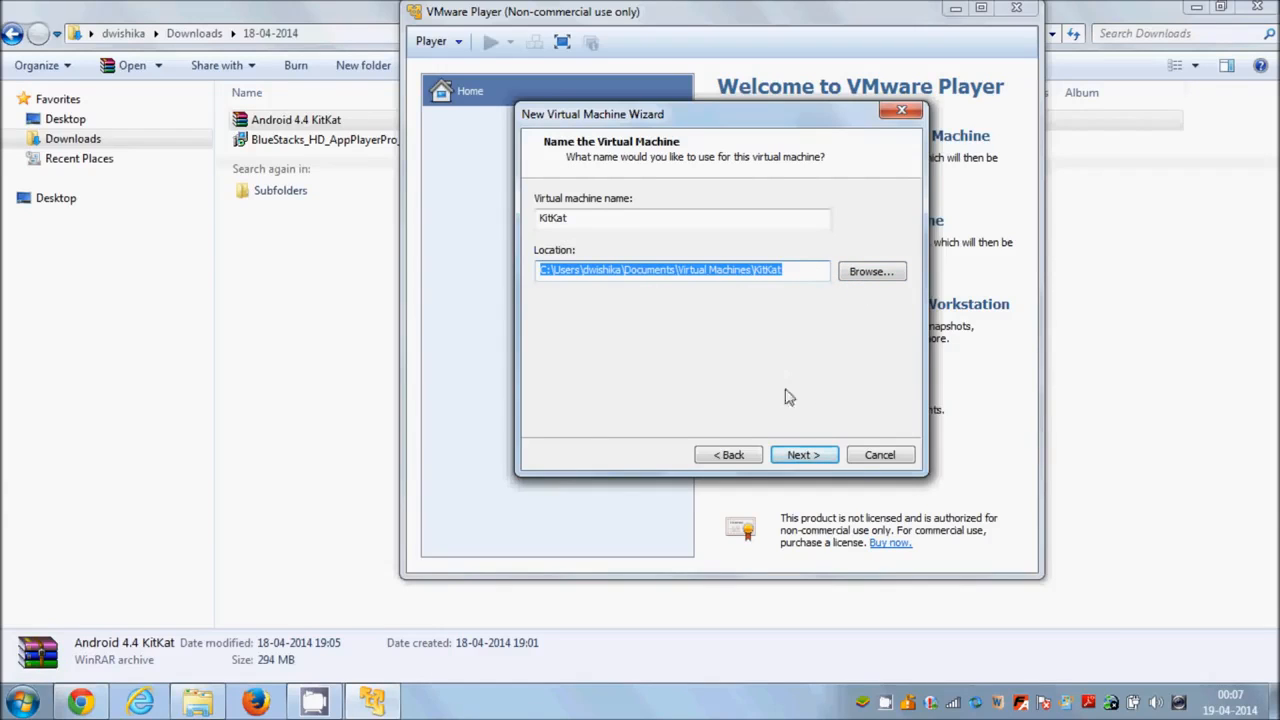
left_click(803, 455)
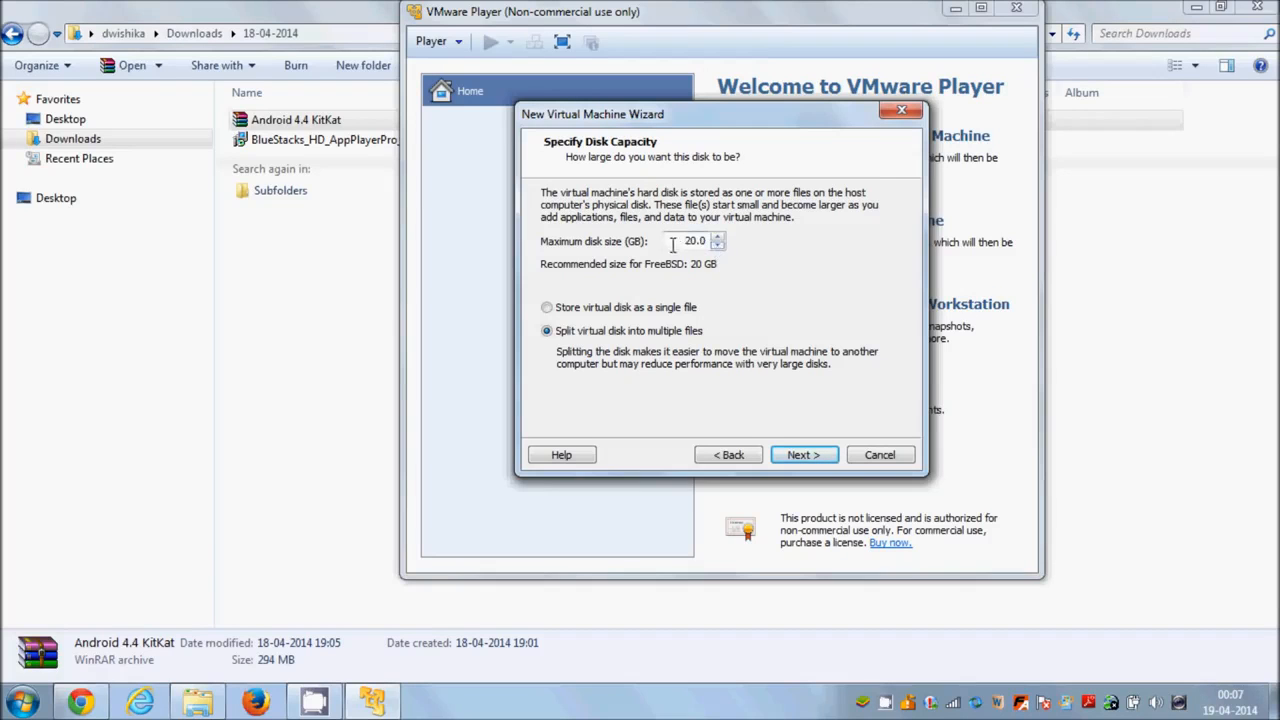
Set the maximum disk size to 10 GB and keep the virtual disk split into multiple files.
left_click(717, 245)
left_click(717, 245)
left_click(717, 246)
left_click(717, 247)
left_click(718, 237)
left_click(805, 456)
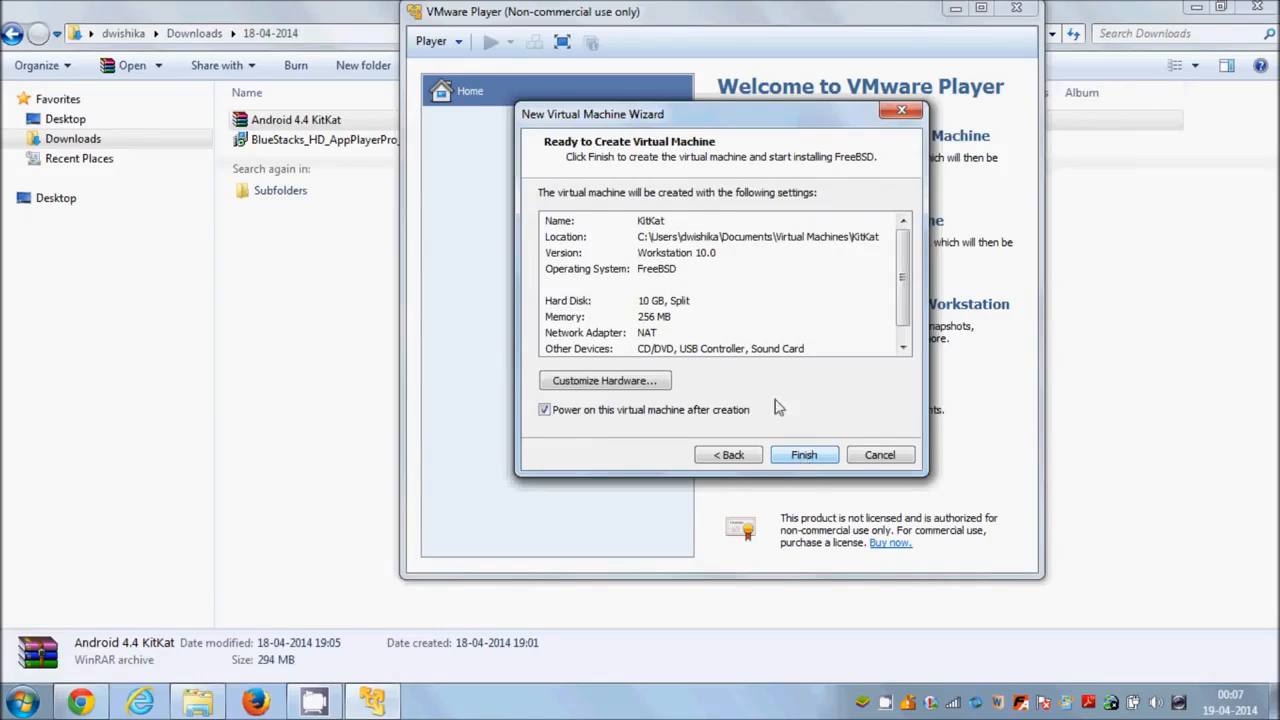
Customize the virtual machine's hardware with 512 MB of memory, keeping one processor core.
mouse_move(903, 278)
left_mouse_down()
mouse_move(903, 305)
mouse_move(903, 280)
left_mouse_up()
mouse_move(903, 278)
left_mouse_down()
mouse_move(903, 300)
mouse_move(905, 270)
left_mouse_up()
left_click(600, 388)
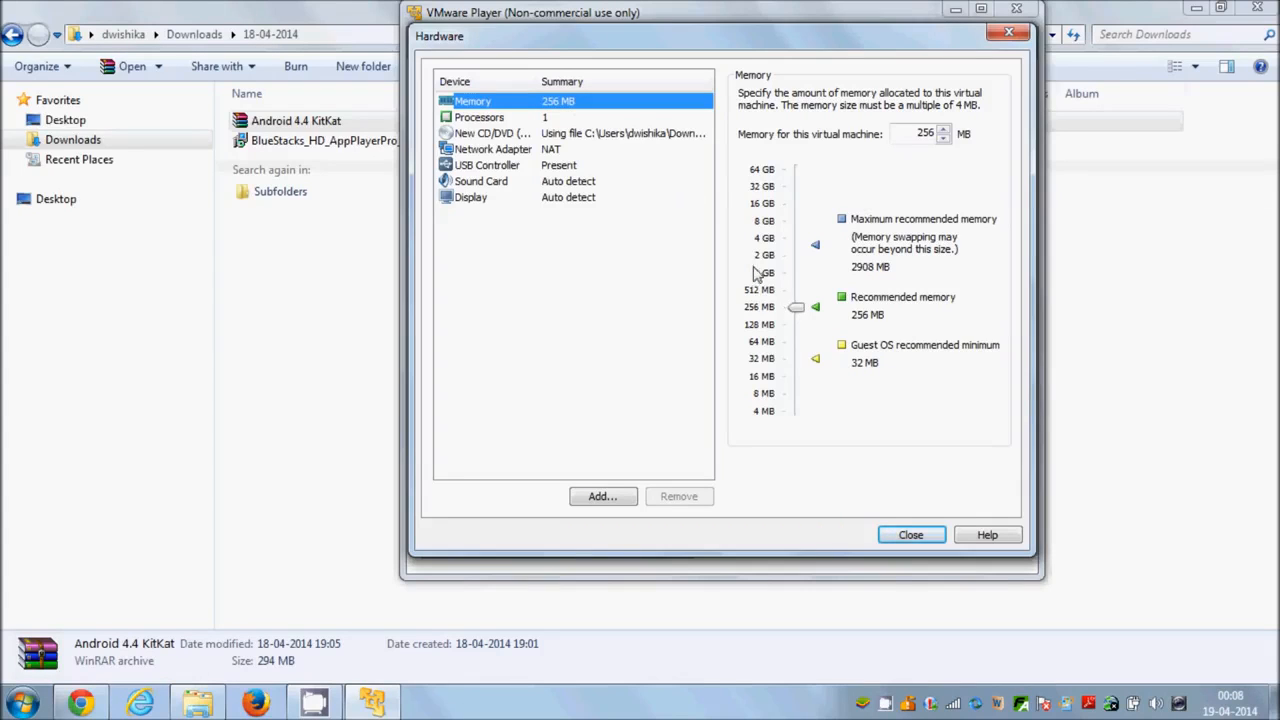
left_click_drag(790, 310, 790, 290)
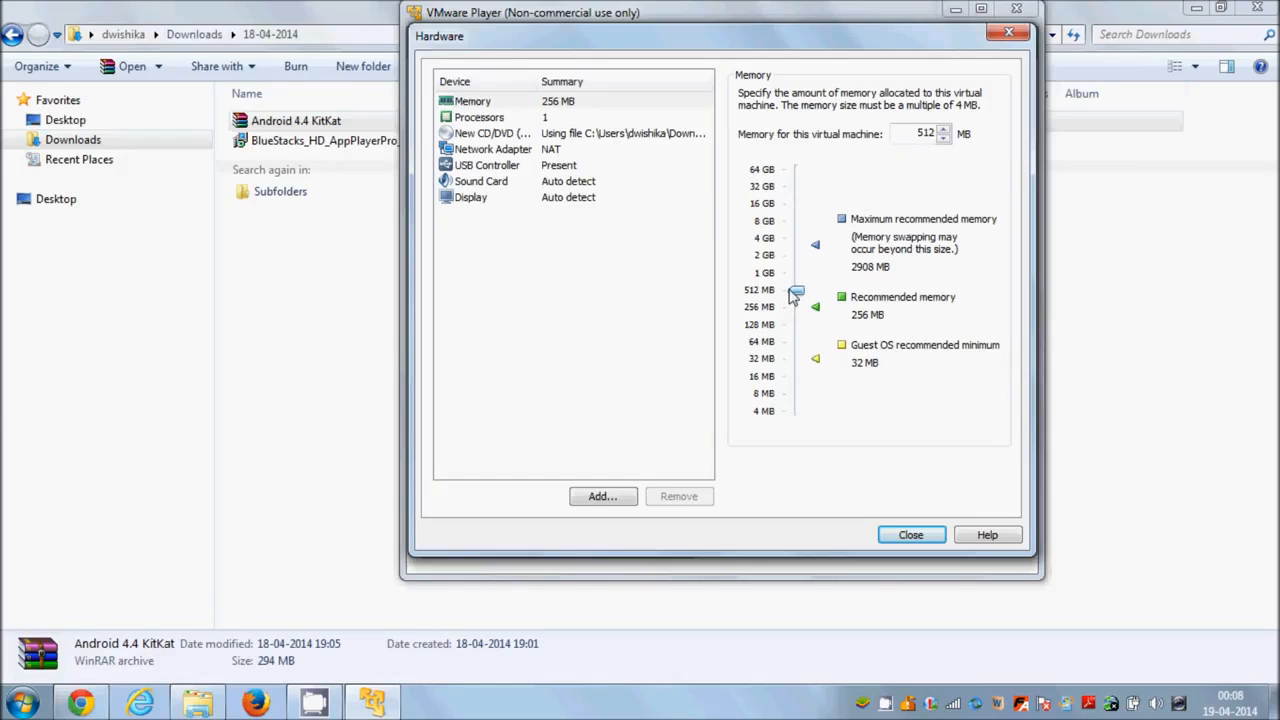
left_click(548, 120)
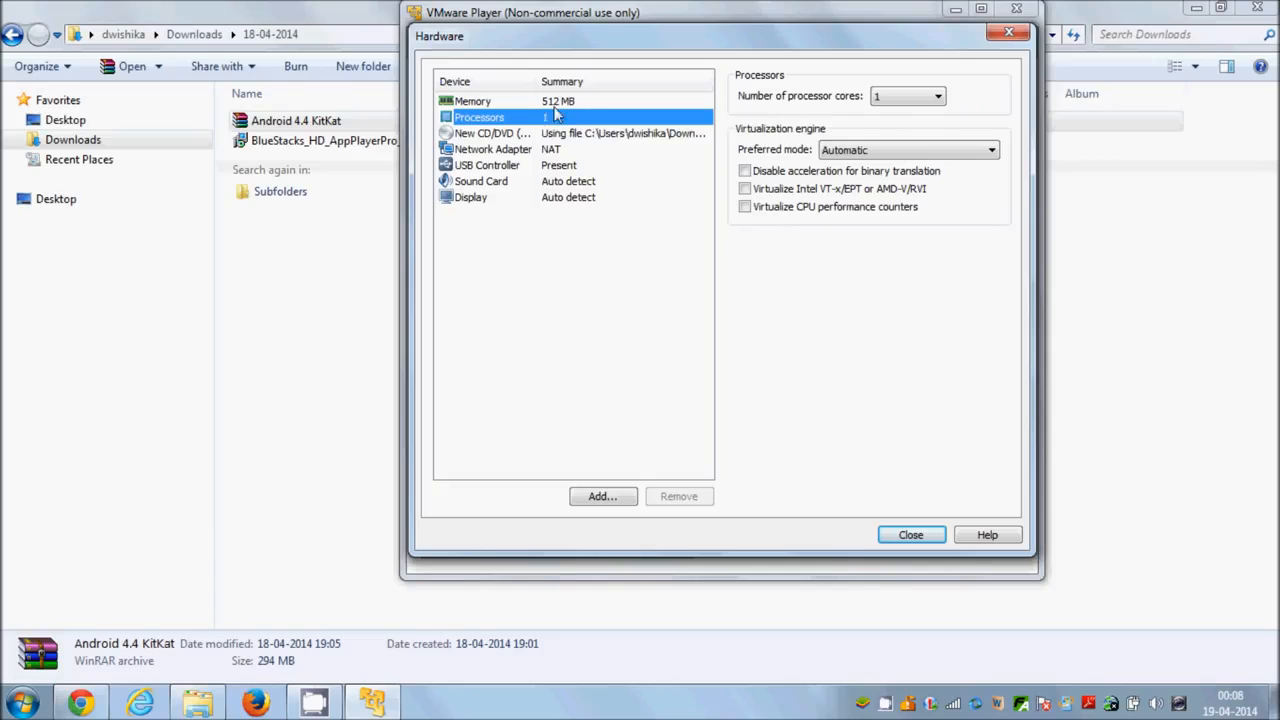
left_click(885, 97)
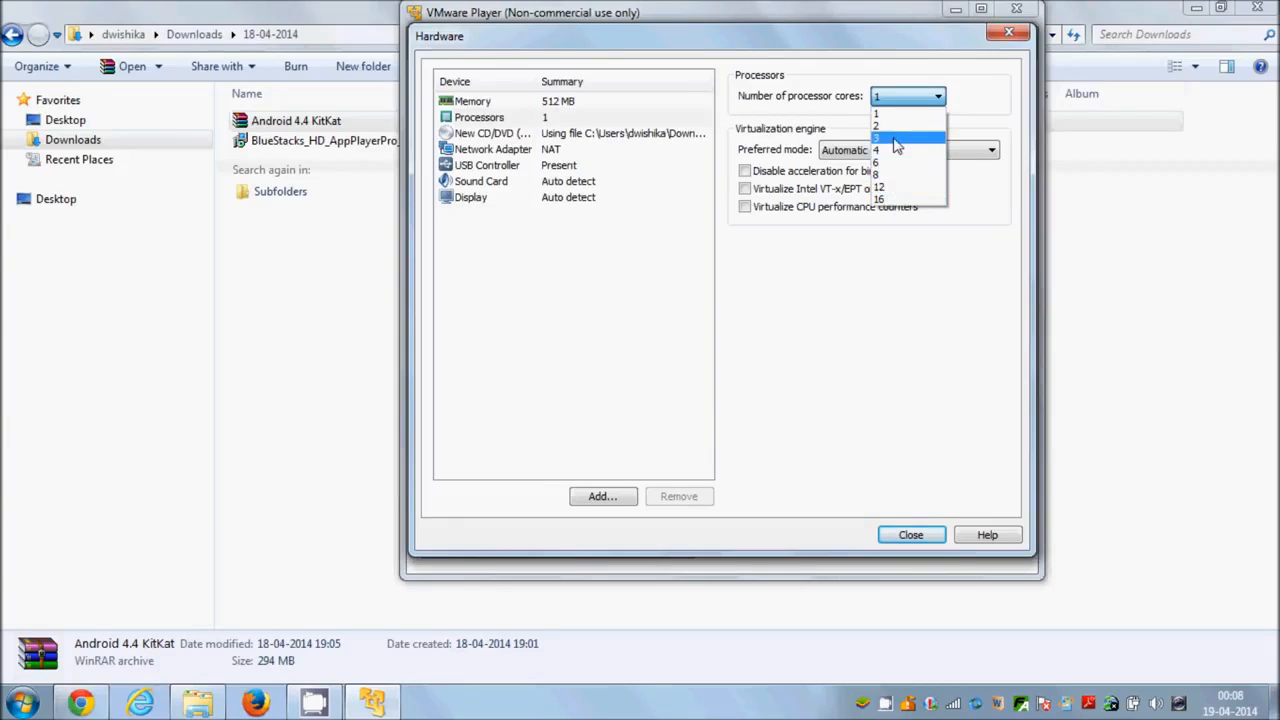
left_click(845, 94)
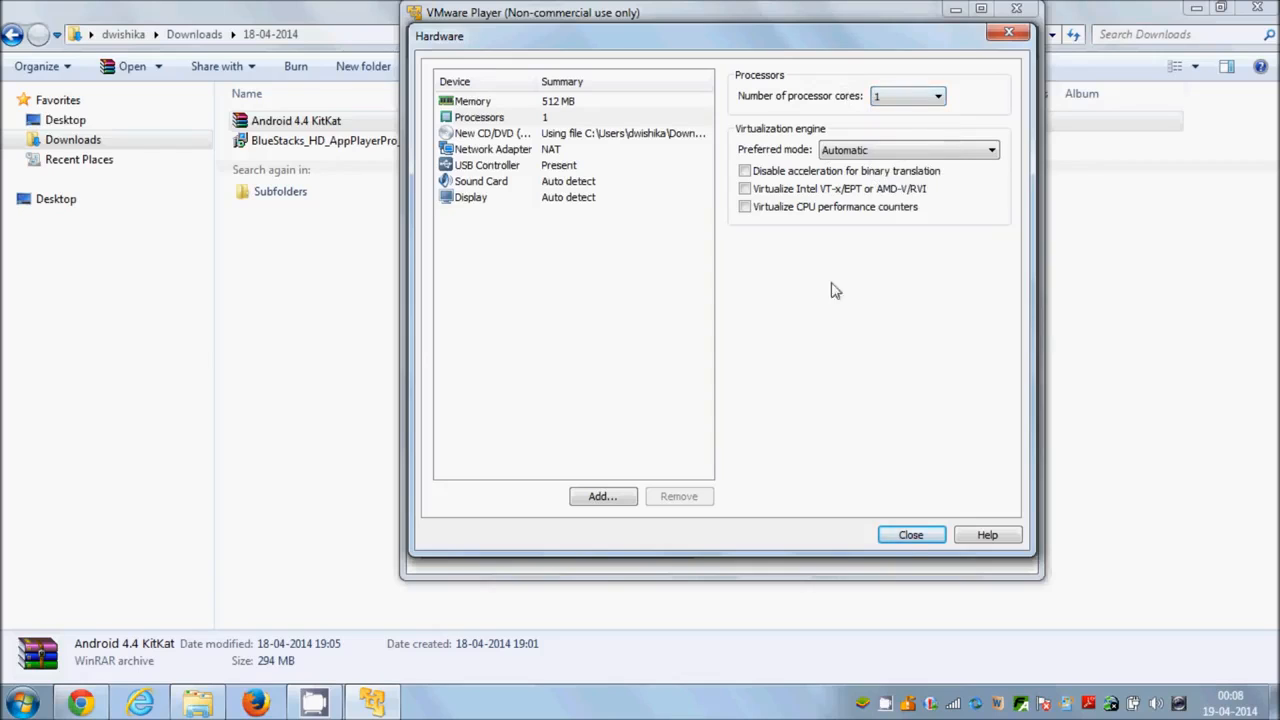
left_click(905, 535)
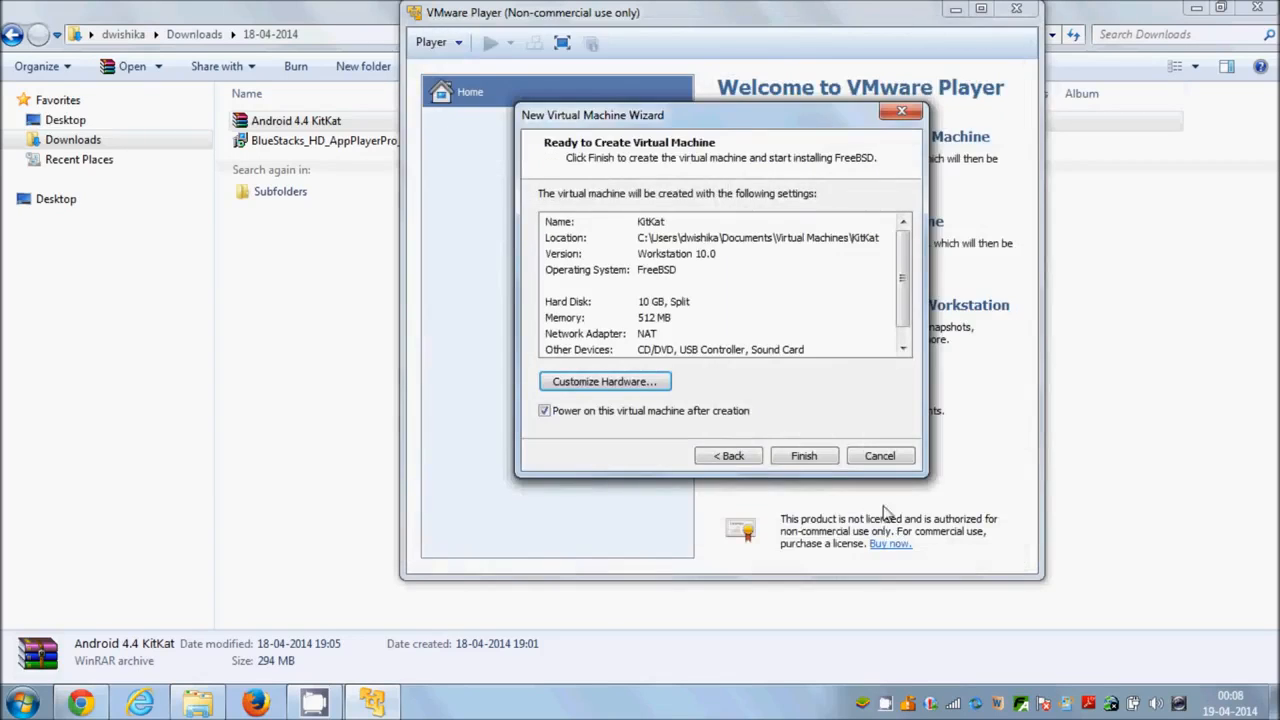
Create and power on the virtual machine, dismissing the removable devices hint and postponing the VMware Tools download.
left_click(803, 456)
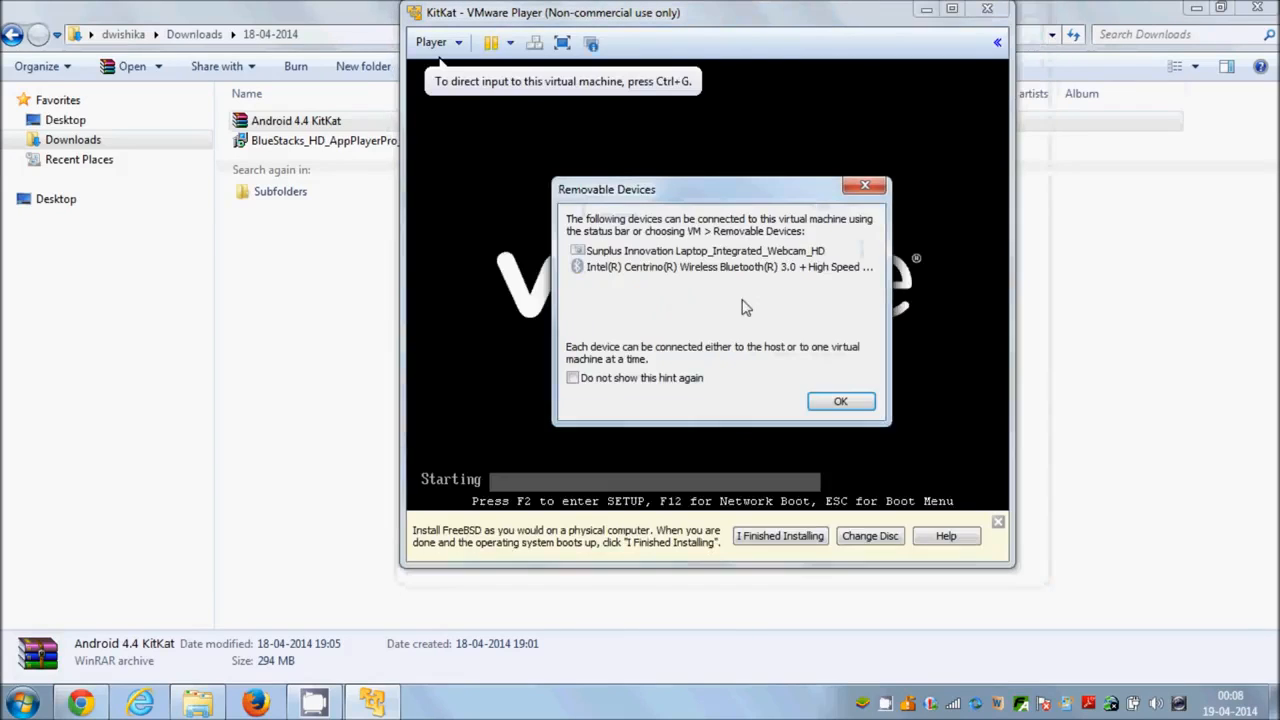
left_click(840, 403)
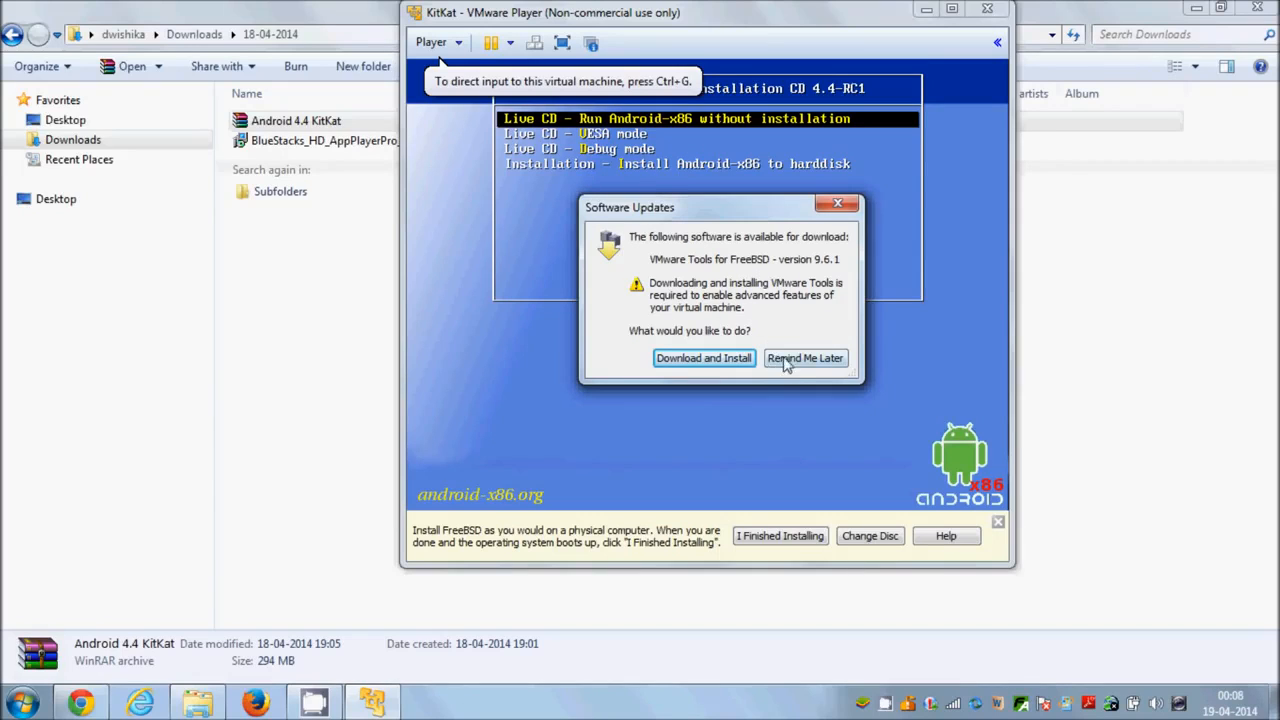
left_click_drag(706, 212, 670, 215)
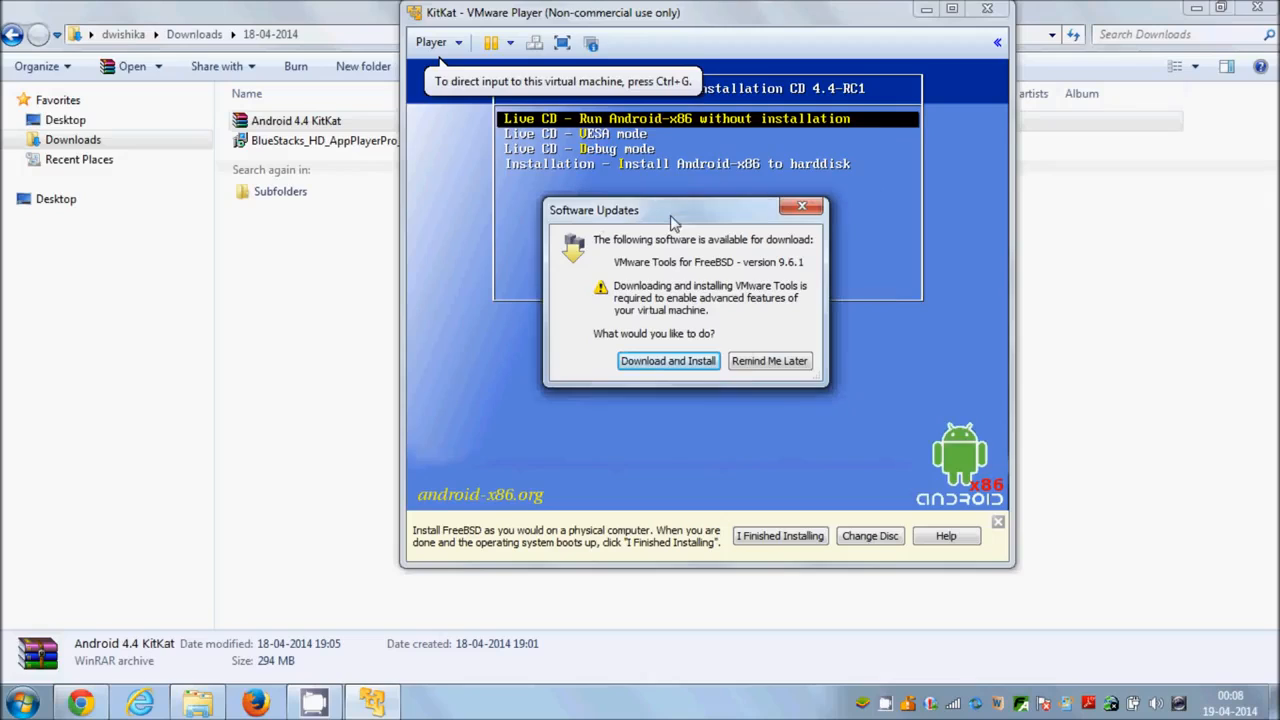
left_click(755, 362)
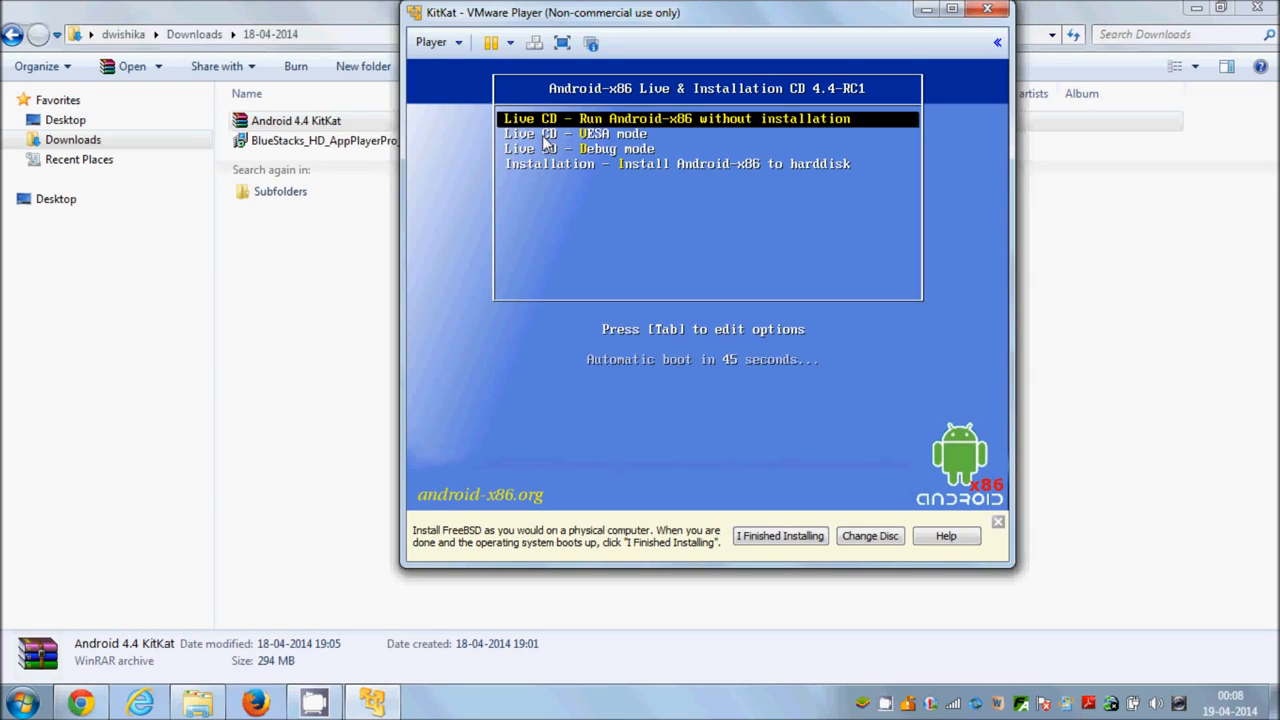
Start the installation of Android-x86 to the hard disk from the boot menu.
left_click(568, 163)
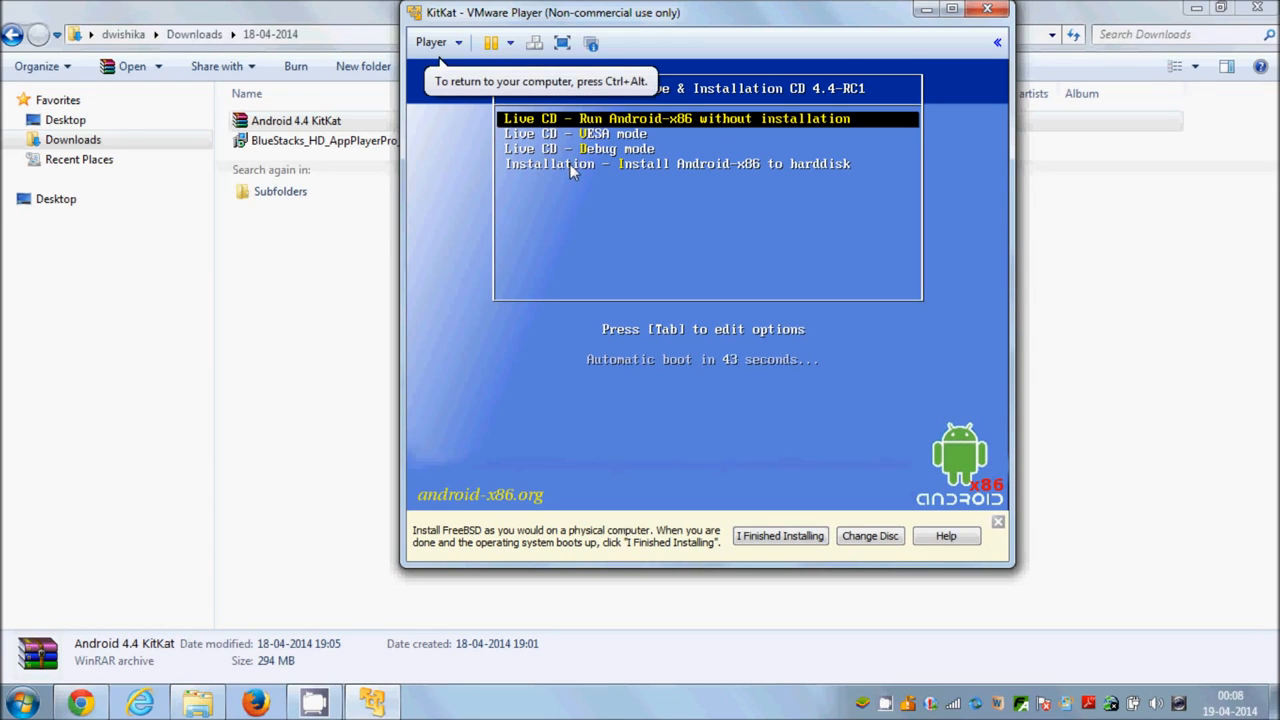
key("Down")
key("Down")
key("Down")
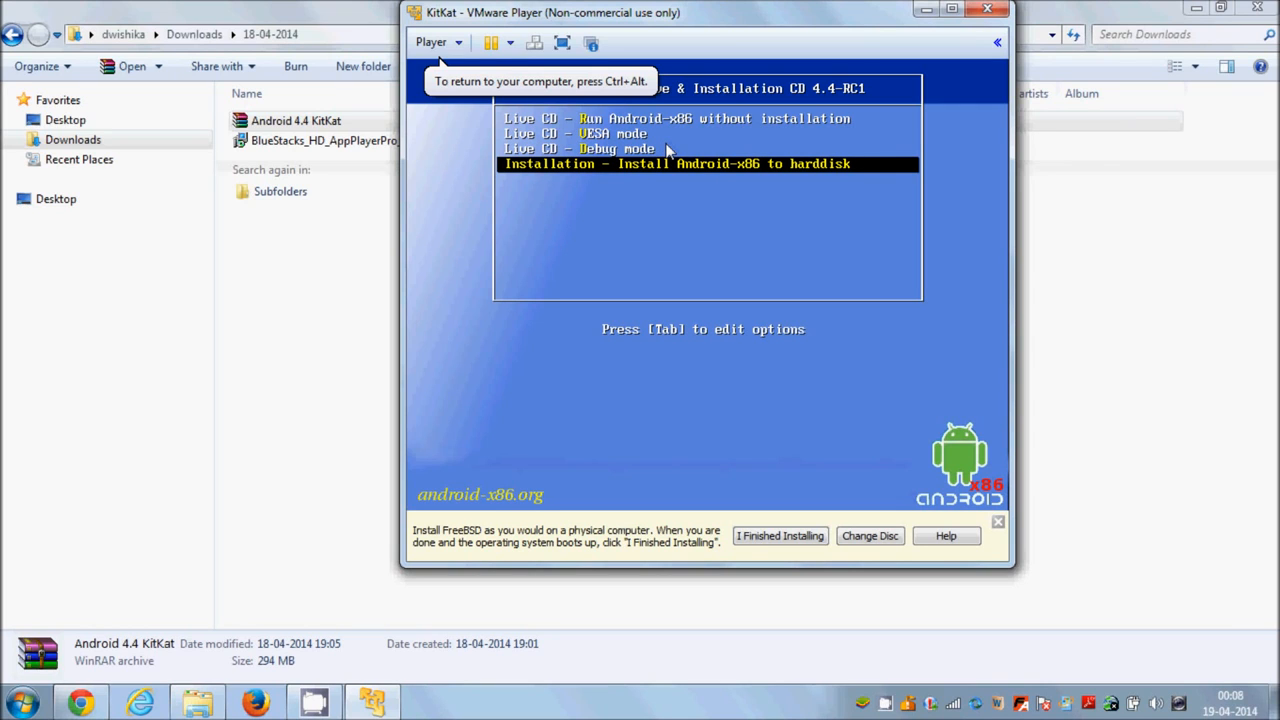
key("Return")
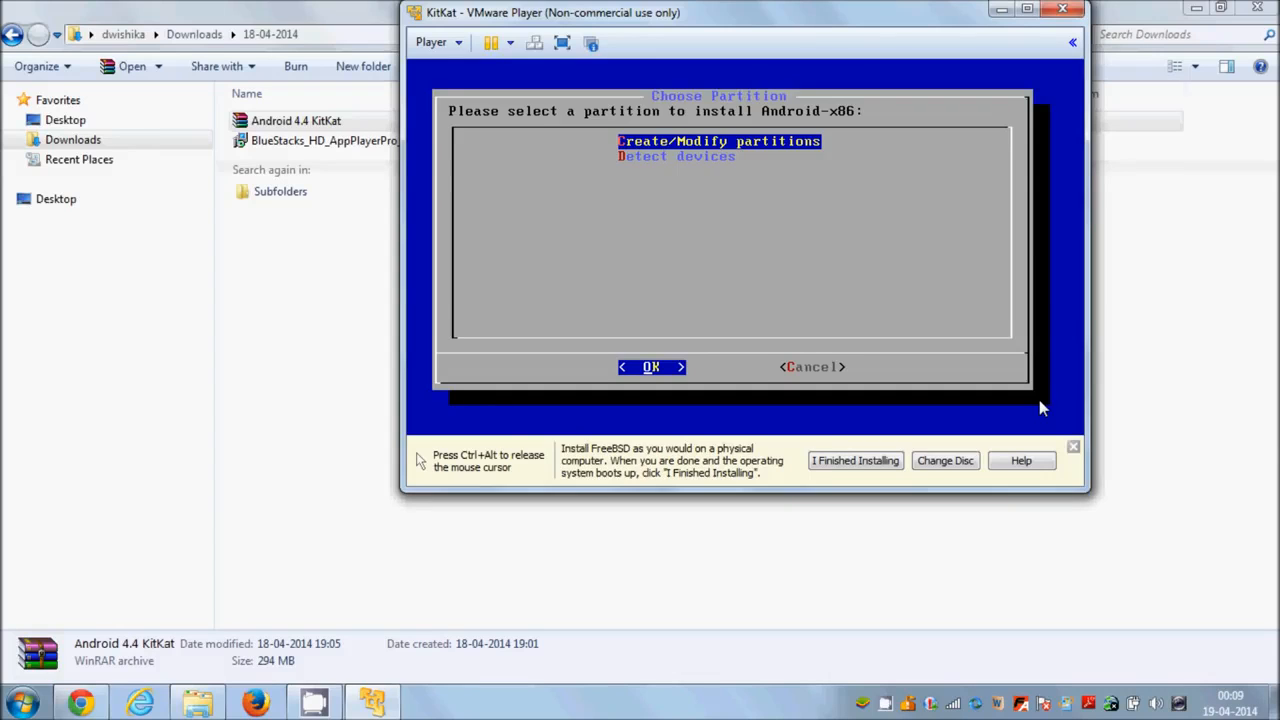
Choose to create or modify partitions and start a new partition from the disk's free space.
key("Return")
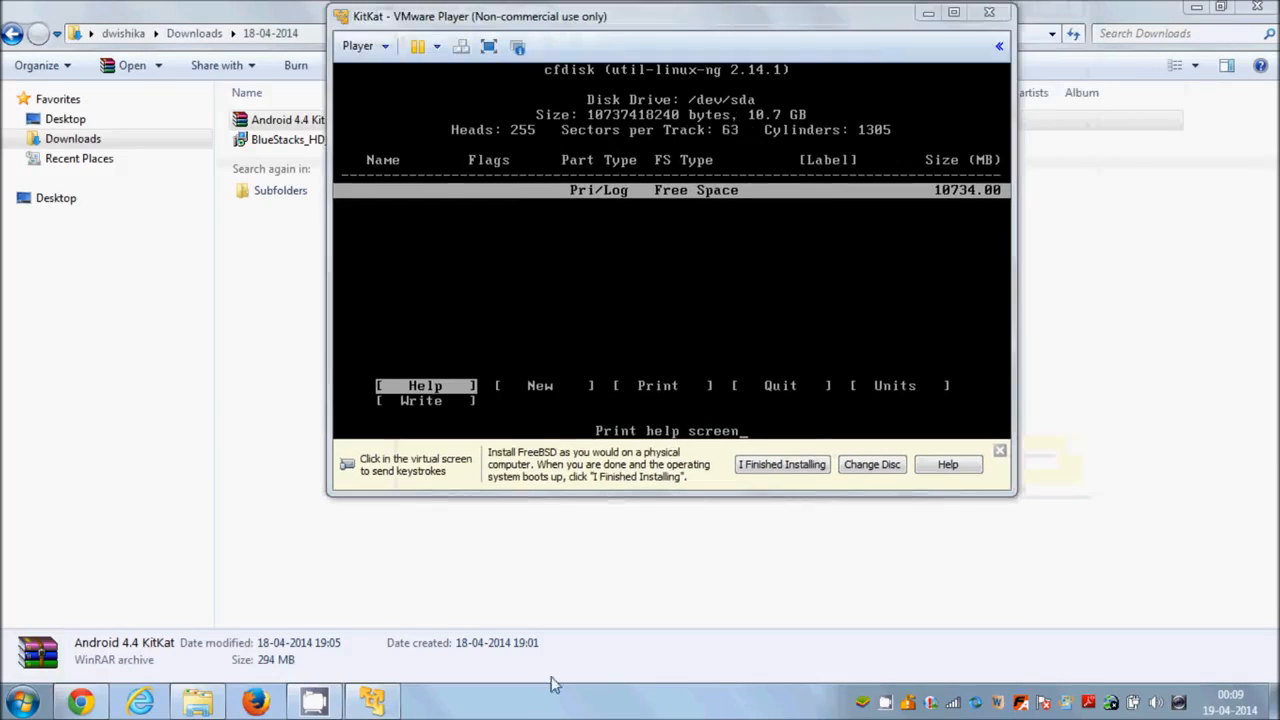
left_click(531, 369)
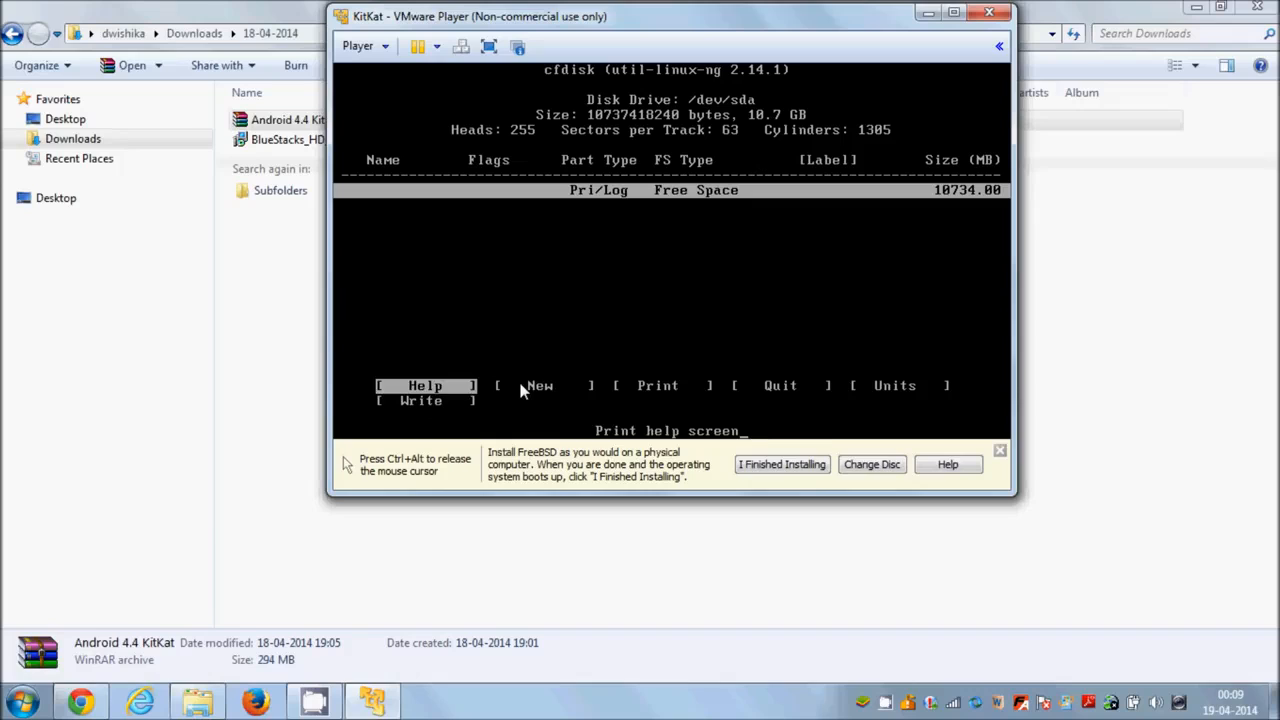
key("Right")
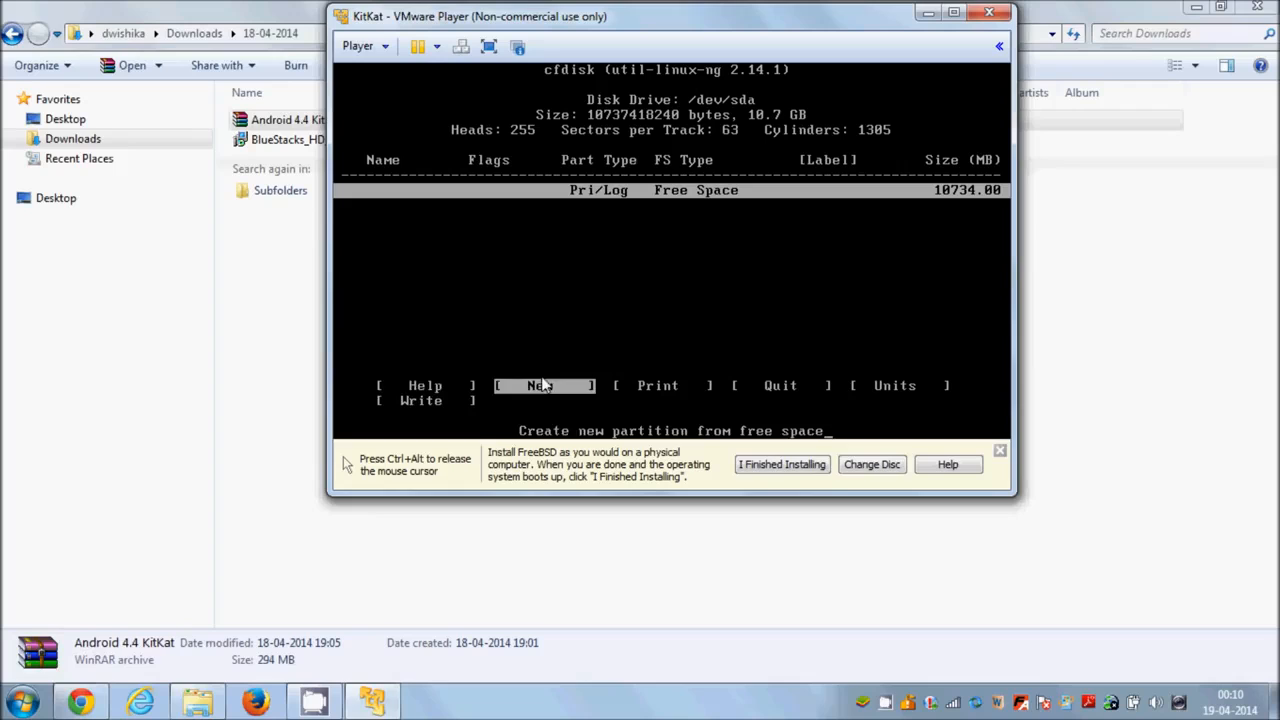
key("Left")
key("Right")
key("Right")
key("Right")
key("Right")
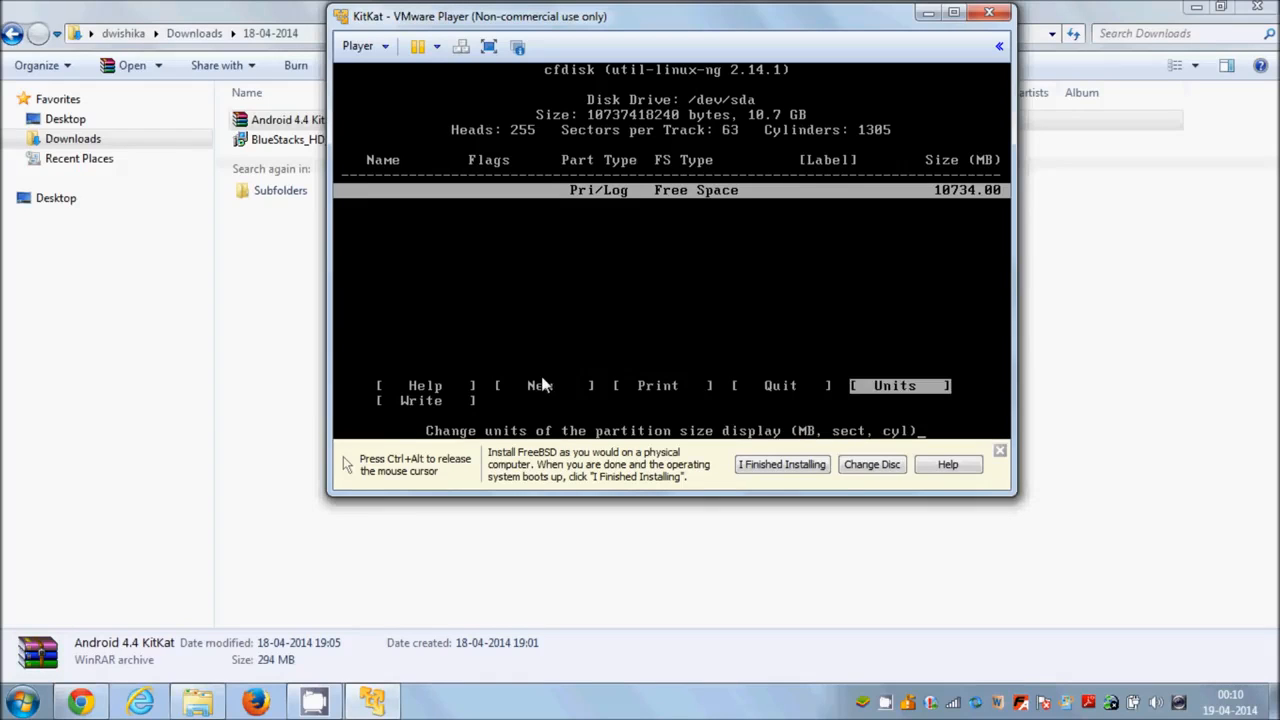
key("Left")
key("Left")
key("Left")
key("Left")
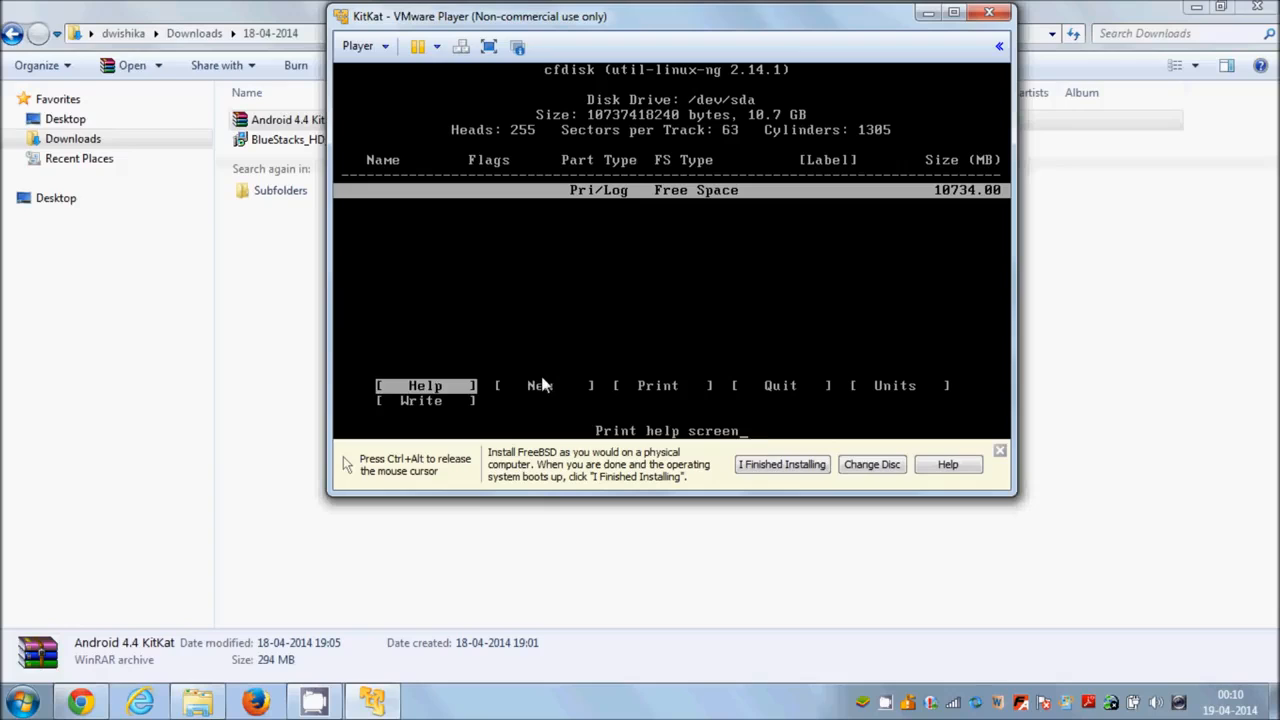
key("Right")
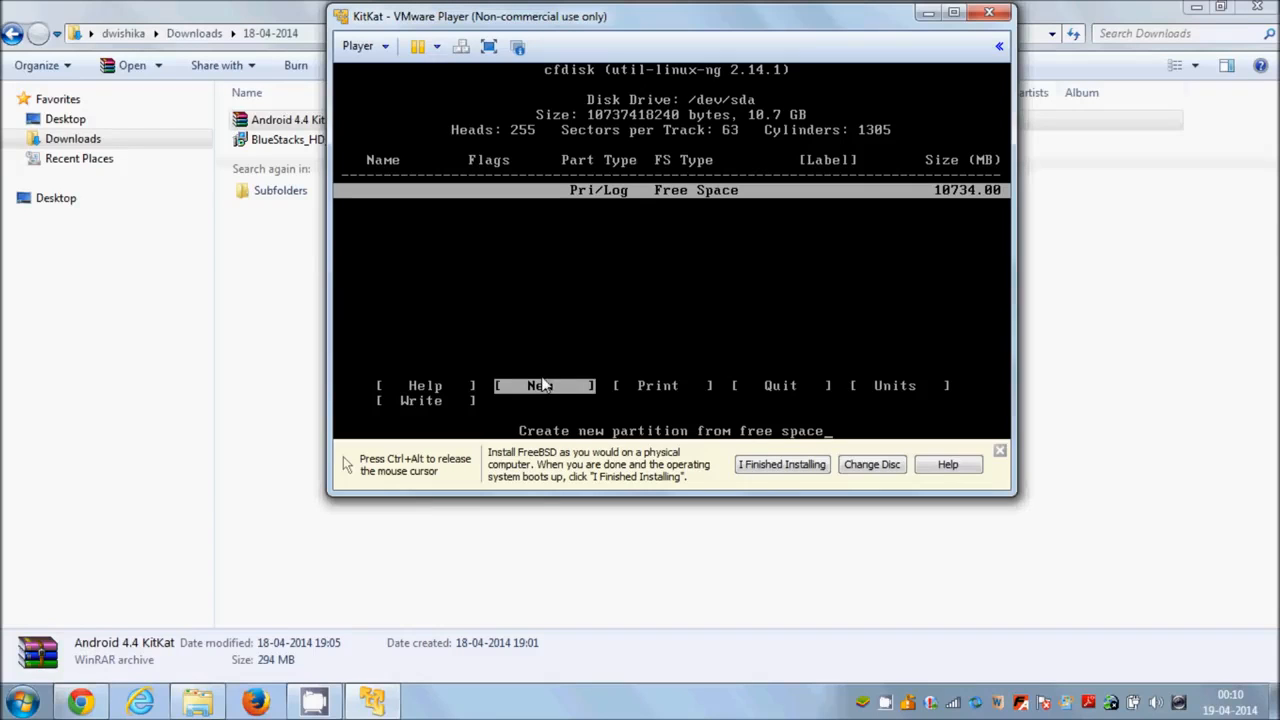
key("Left")
key("Right")
key("Left")
key("Right")
key("Return")
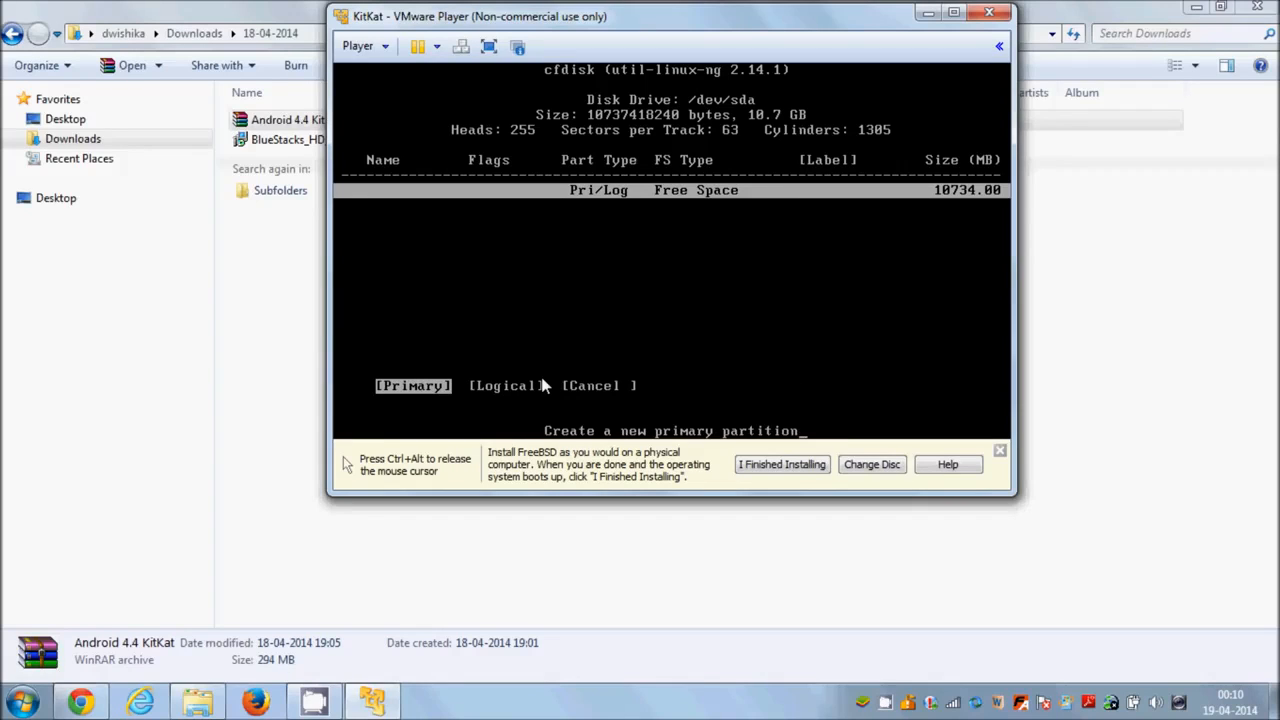
Make the new partition primary and accept the full size of 10733.99 MB.
key("Right")
key("Right")
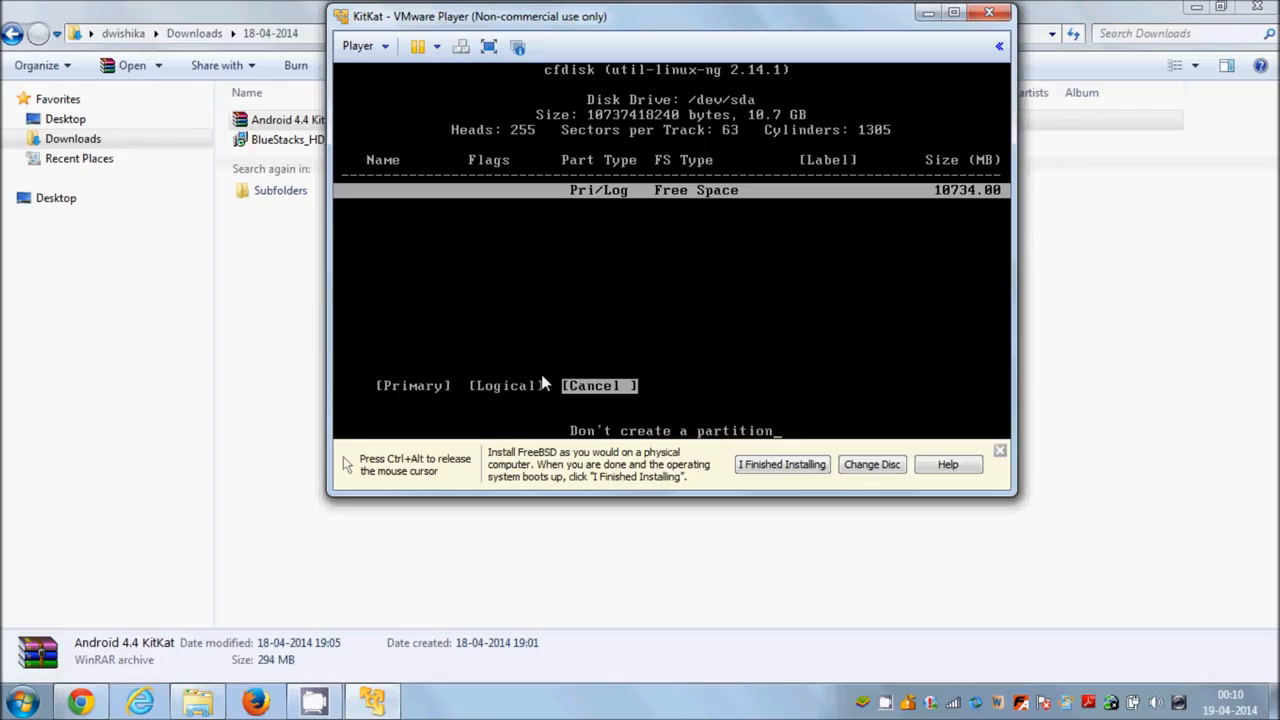
key("Left")
key("Left")
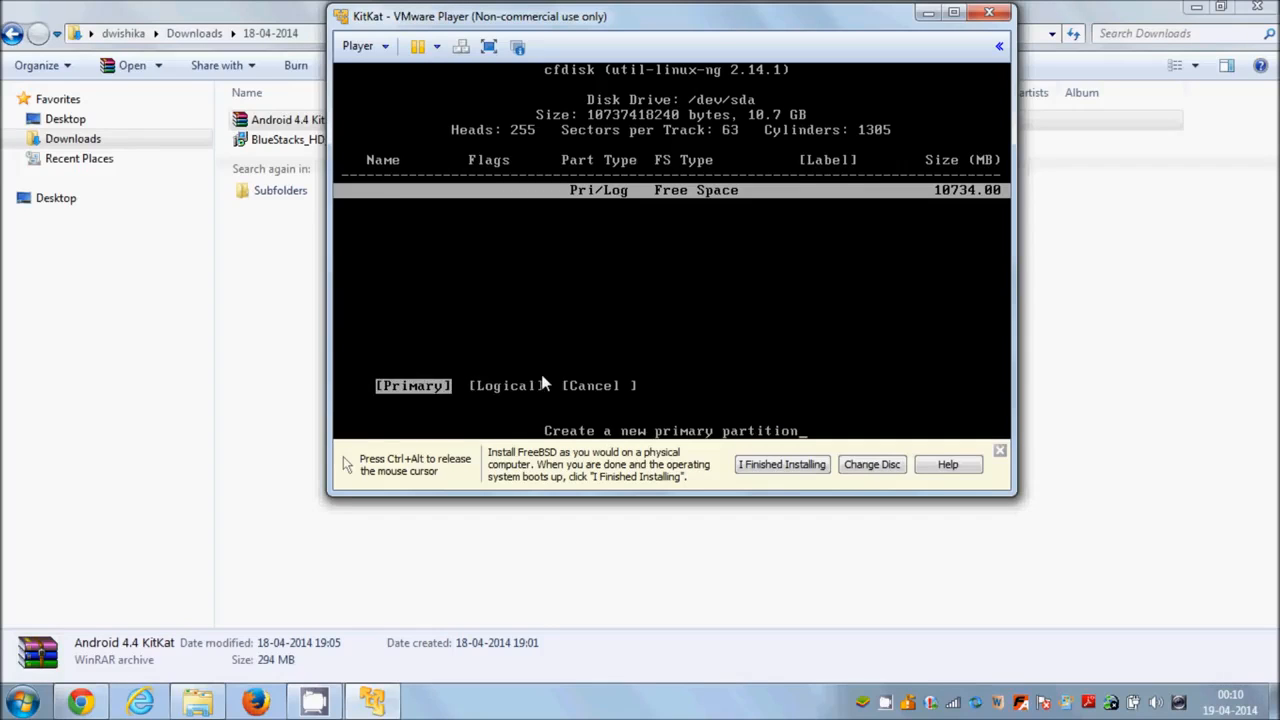
key("Return")
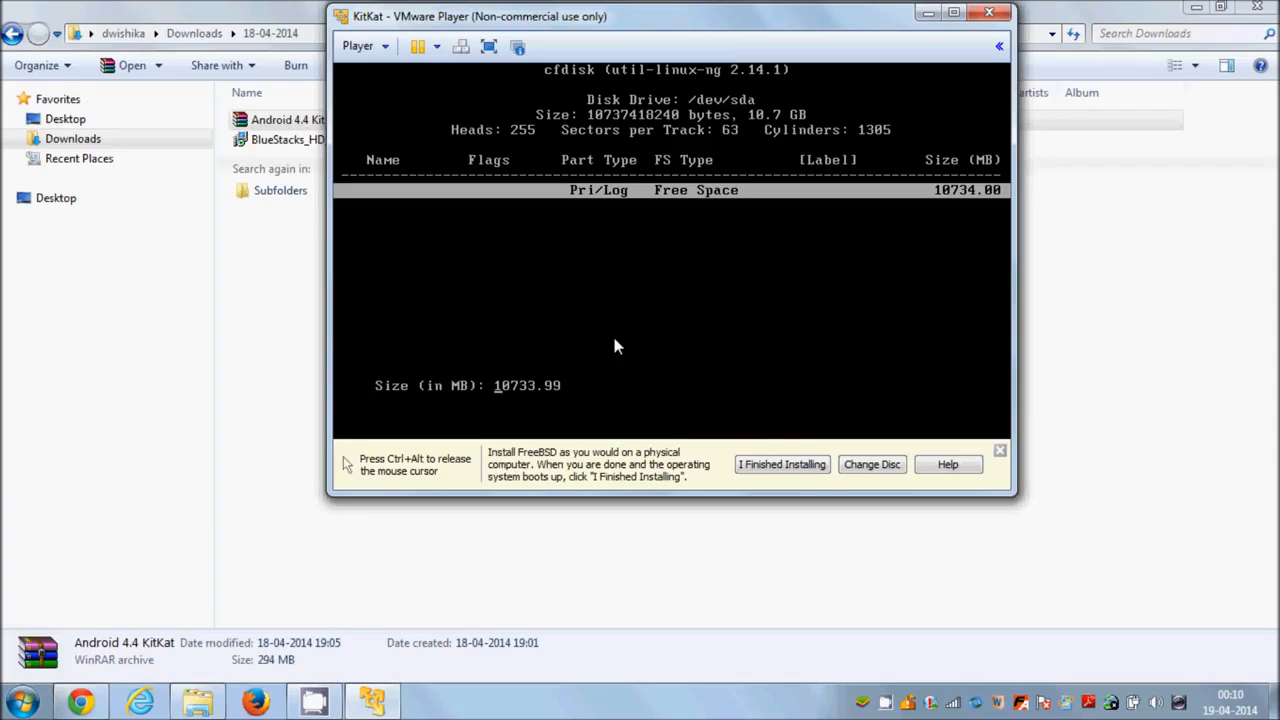
key("Return")
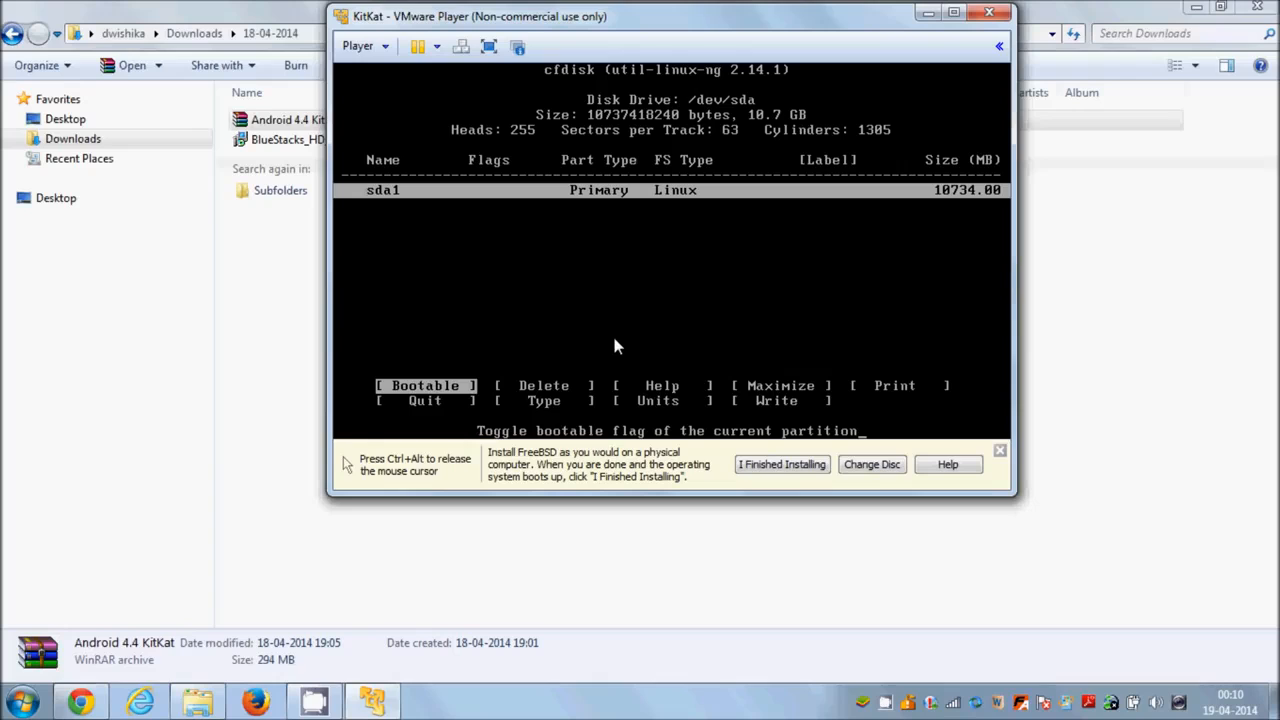
Write the partition table to the disk, confirming with yes.
key("Right")
key("Right")
key("Right")
key("Right")
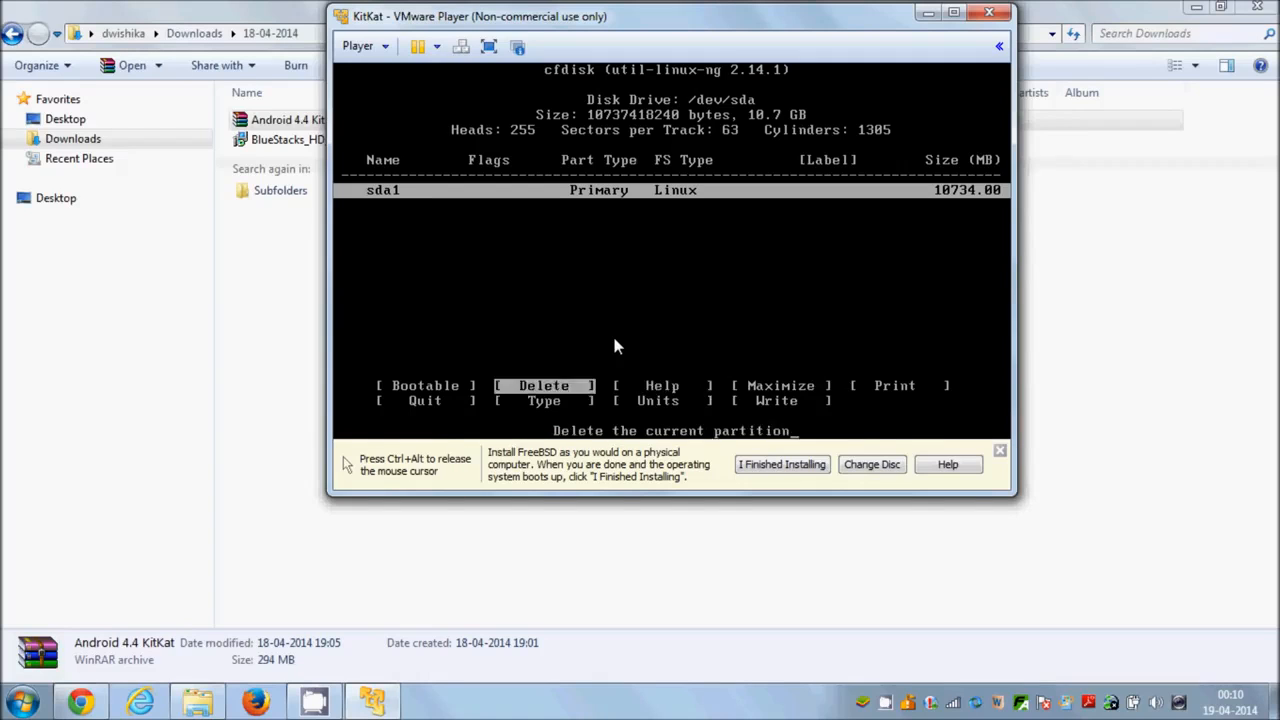
key("Right")
key("Right")
key("Right")
key("Right")
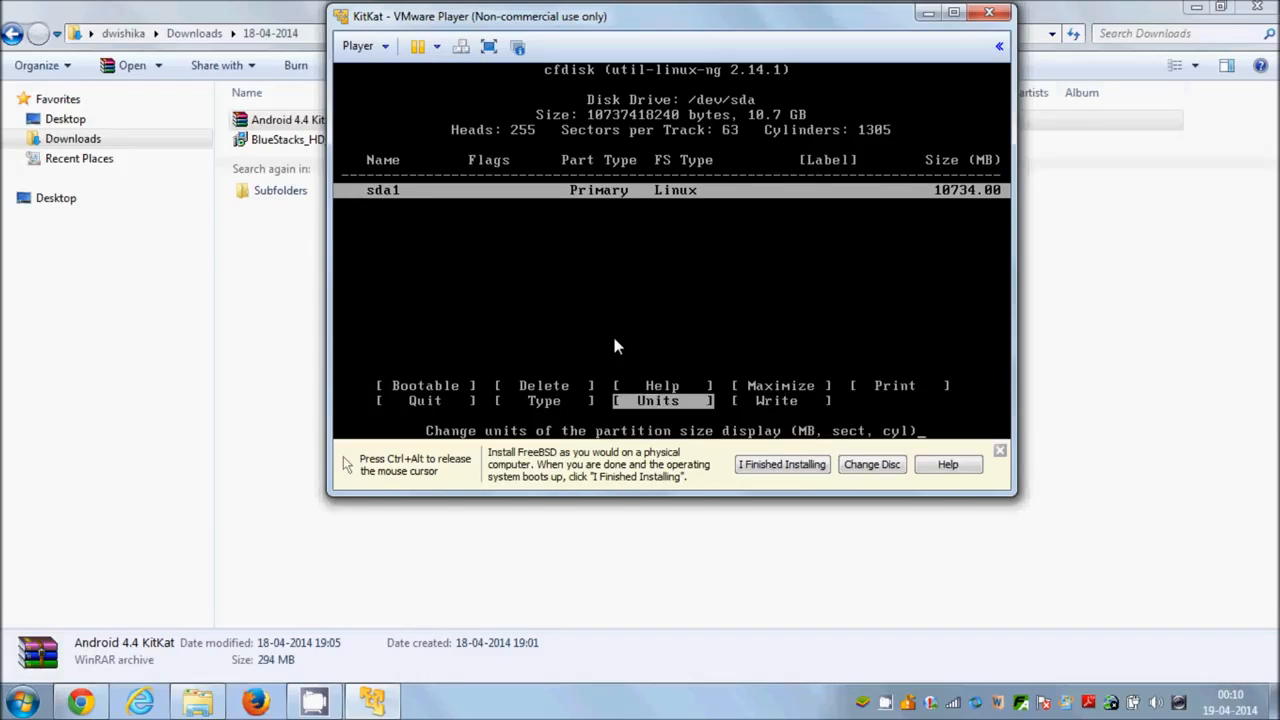
key("Left")
key("Right")
key("Left")
key("Right")
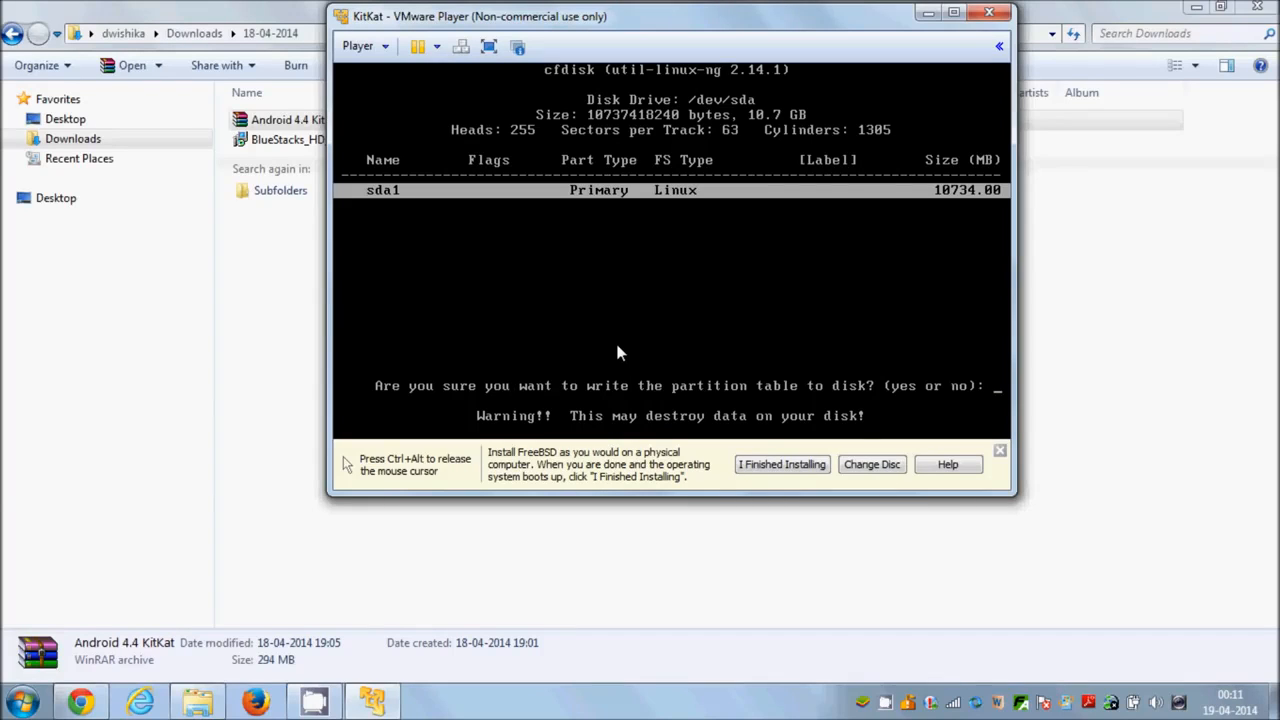
type("yes")
key("Return")
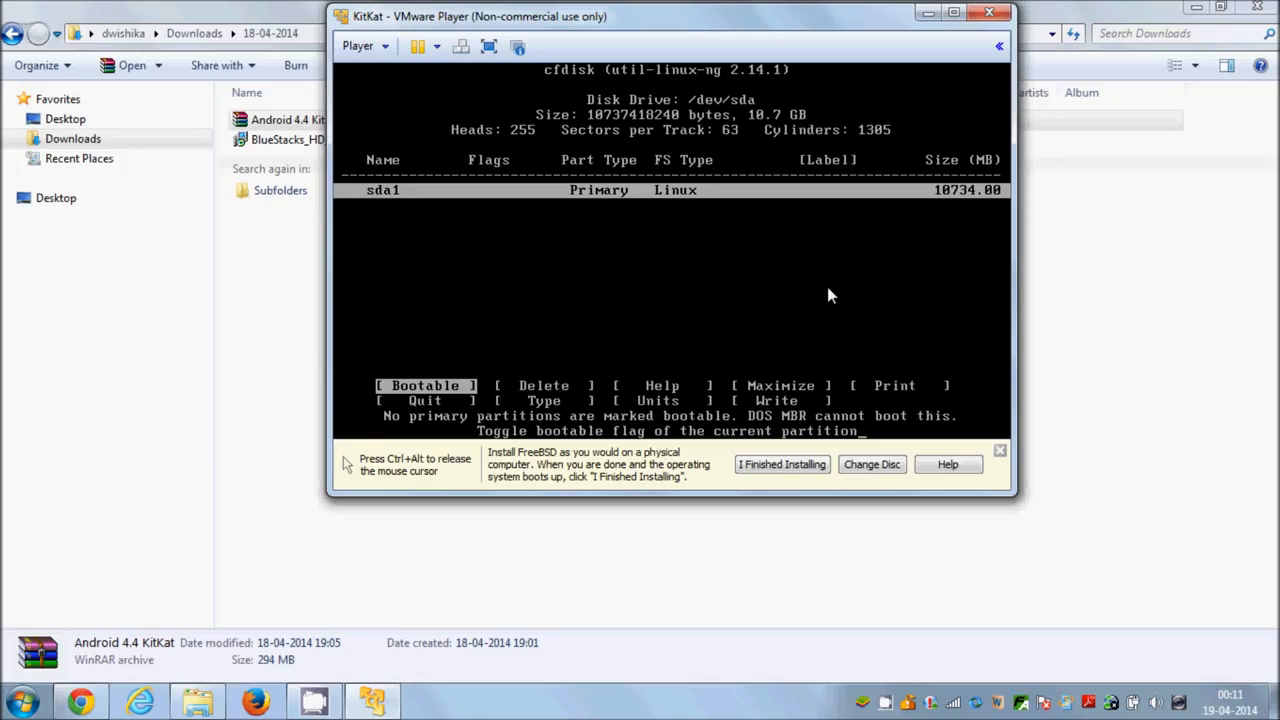
Quit the cfdisk partition editor and return to the installer's partition selection.
key("Right")
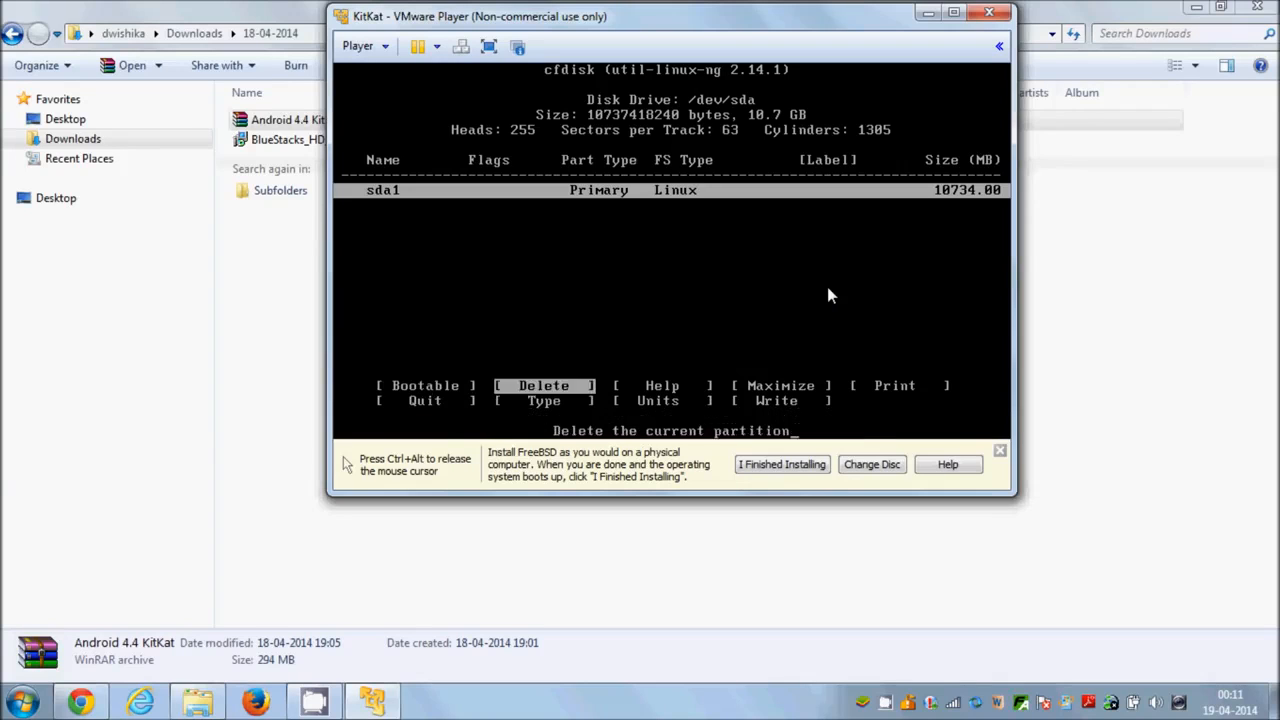
key("Right")
key("Right")
key("Right")
key("Right")
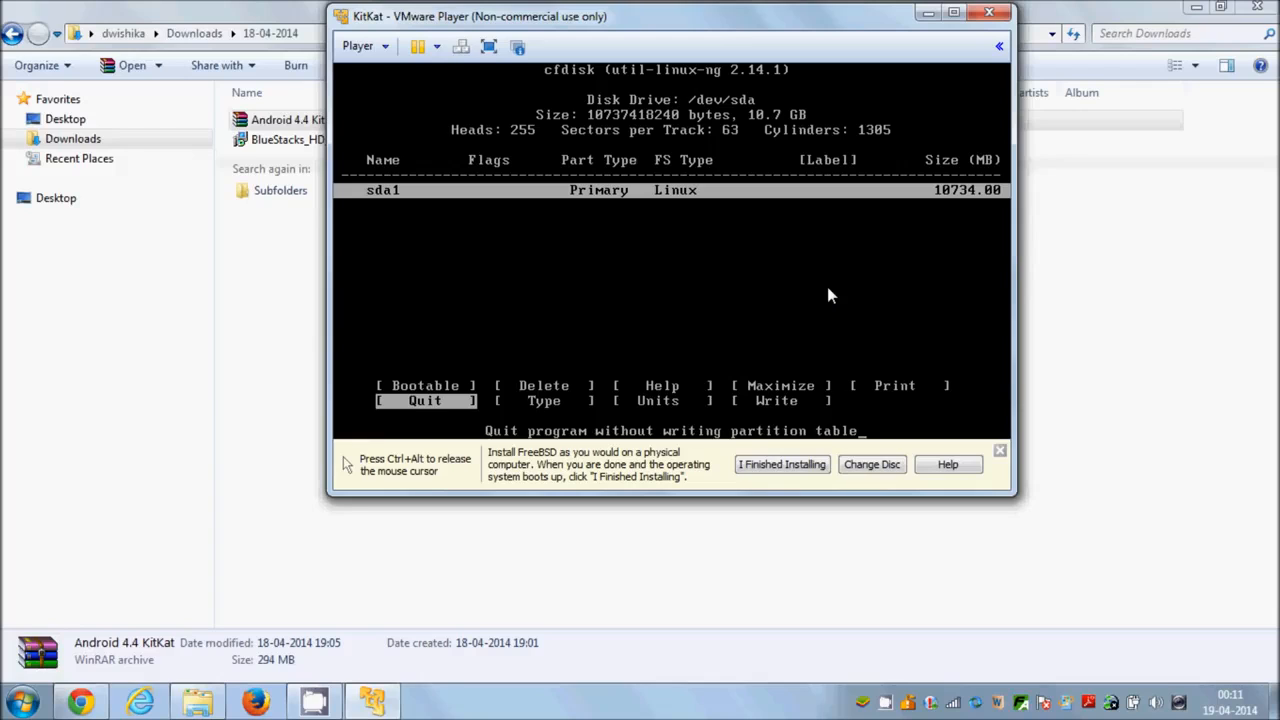
key("Return")
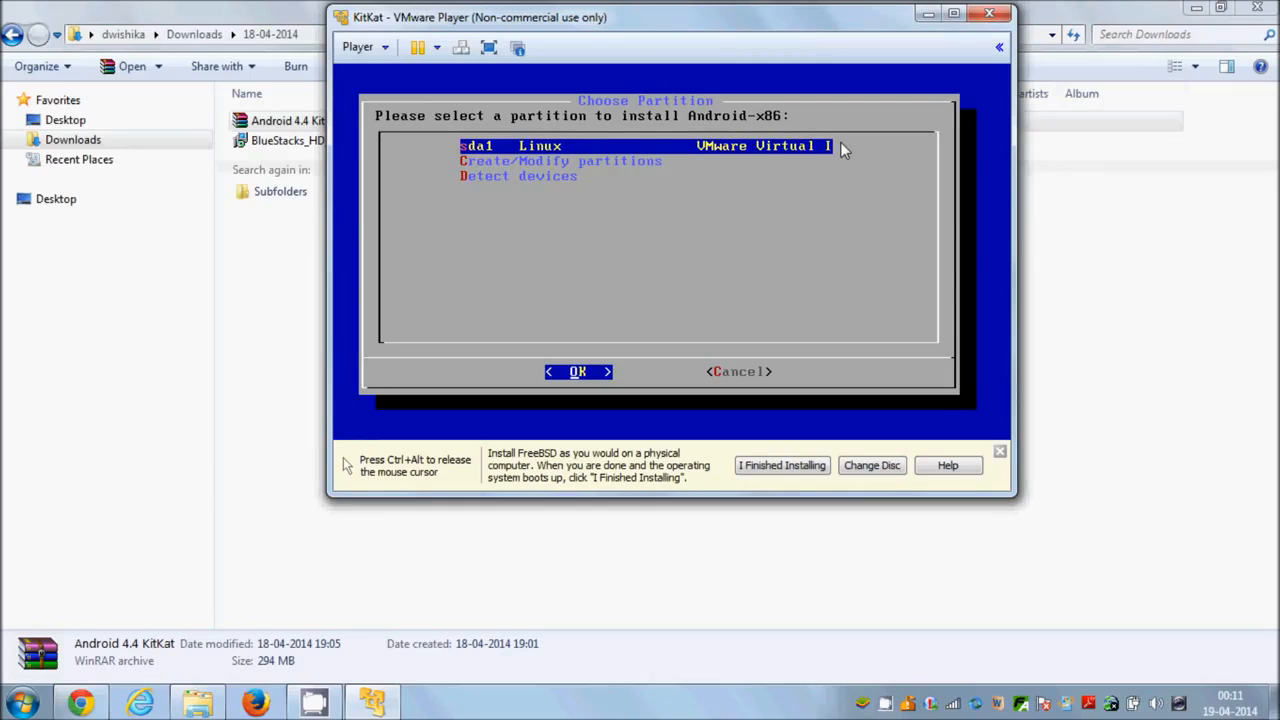
Select partition sda1 as the installation target and format it as ext3, confirming the data loss.
key("Return")
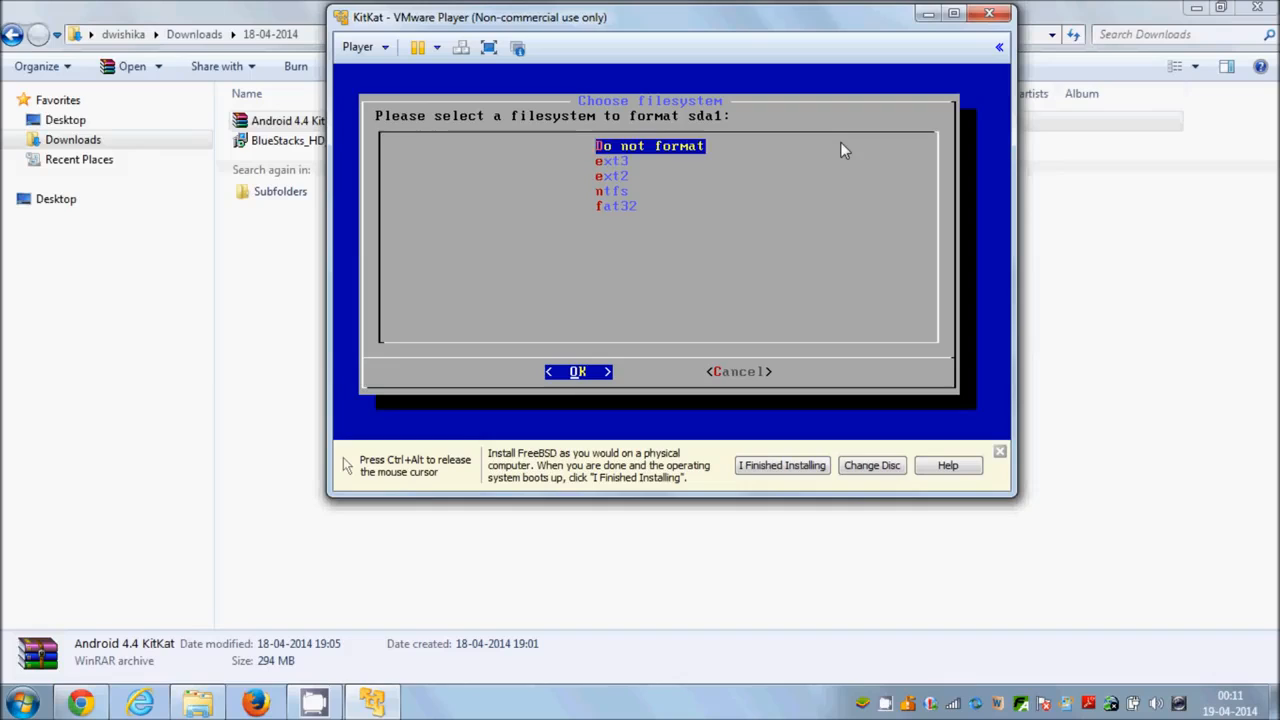
key("Down")
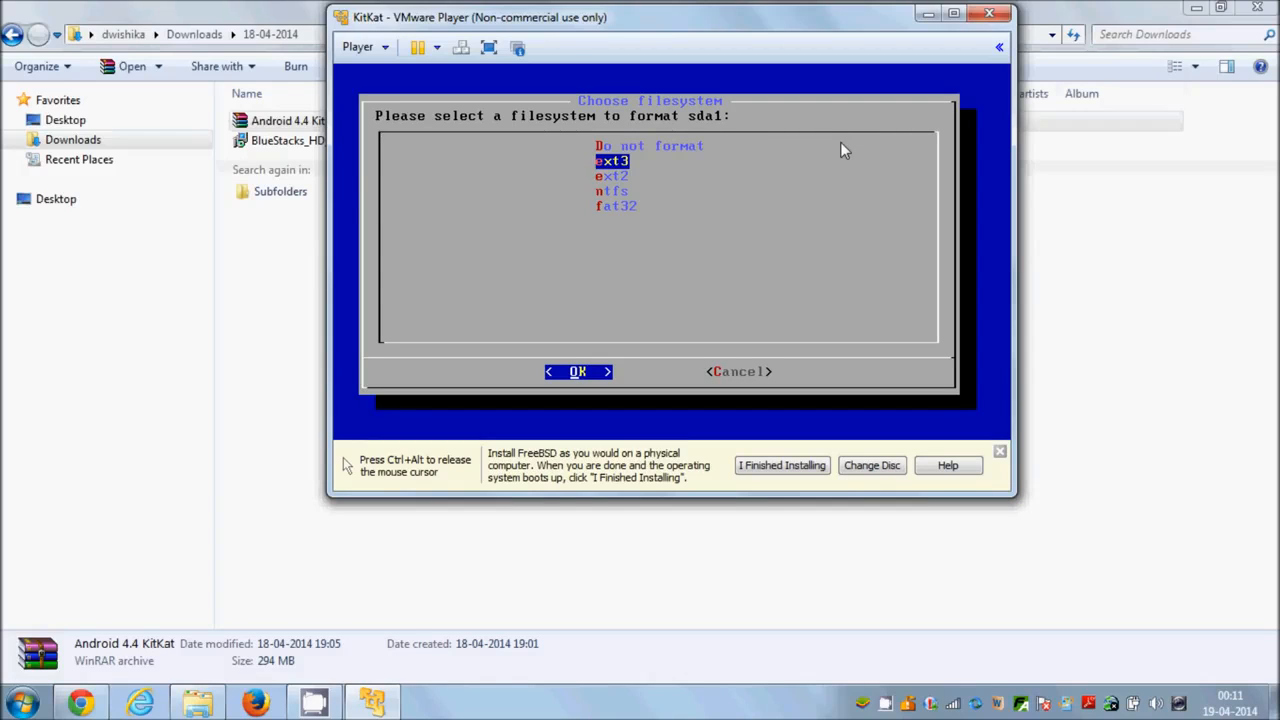
key("Return")
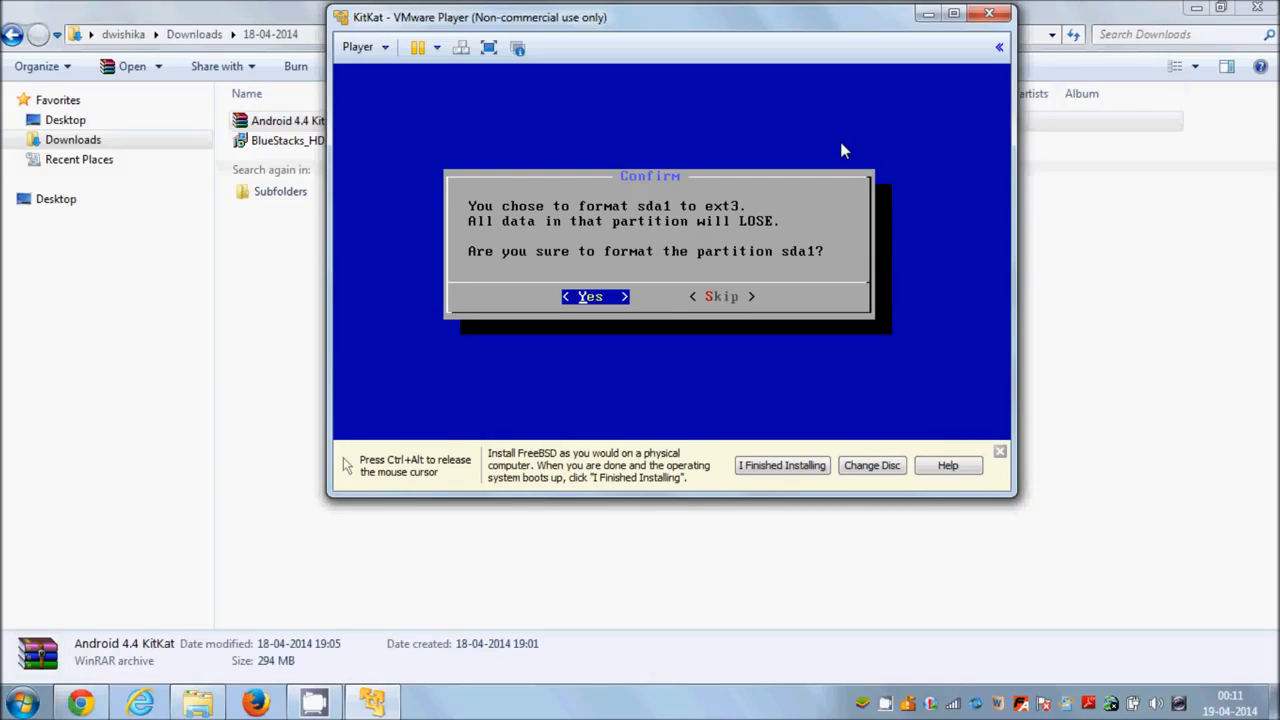
key("Return")
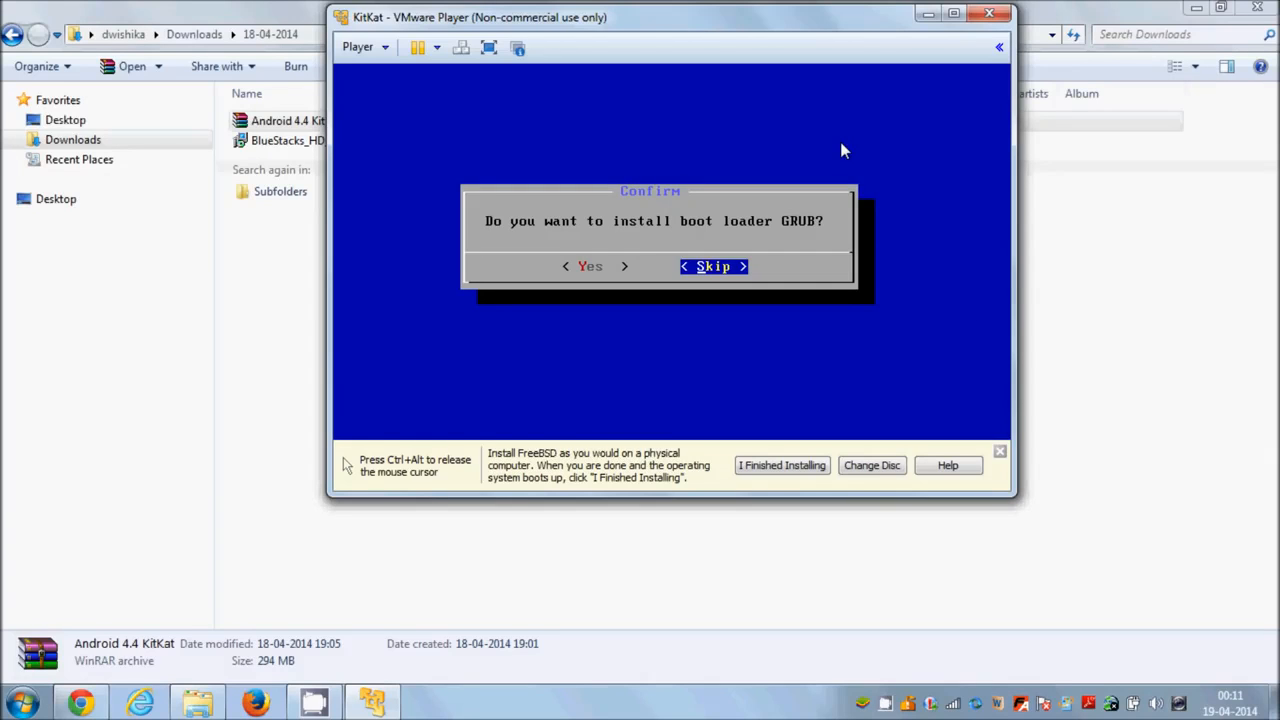
Agree to install the GRUB boot loader and to install the /system directory as read-write.
key("Left")
key("Right")
key("Left")
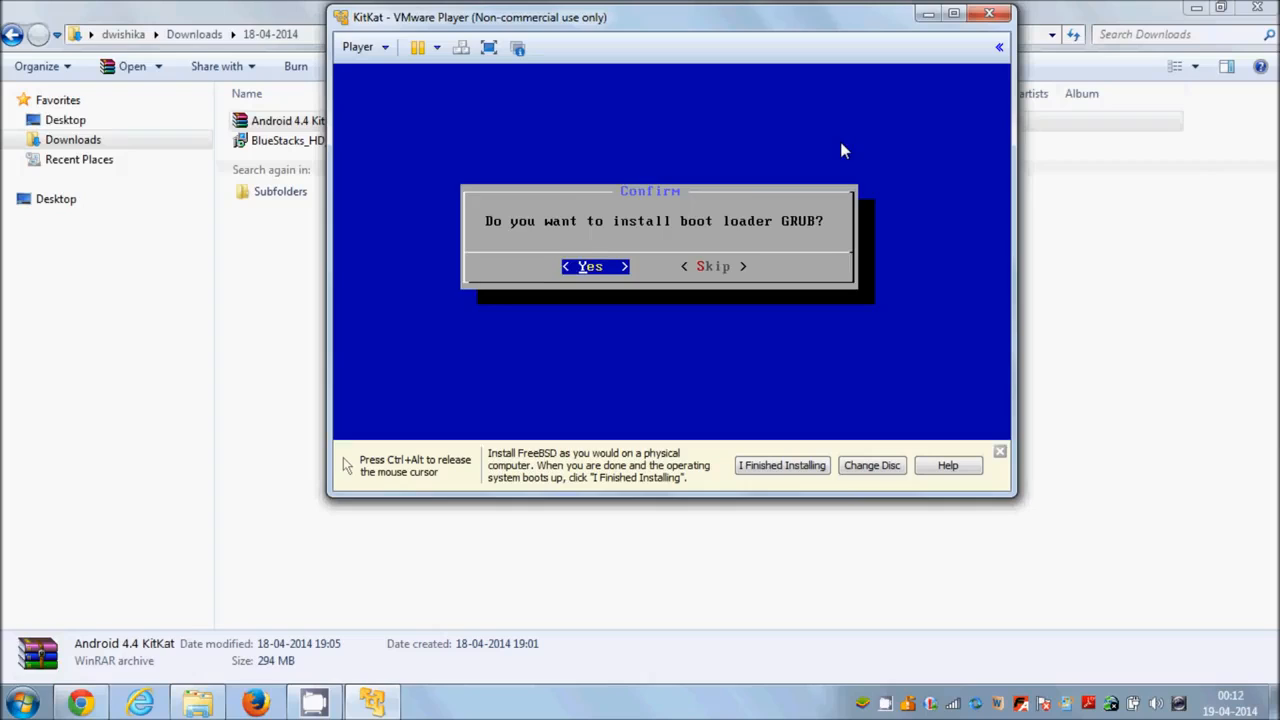
key("Return")
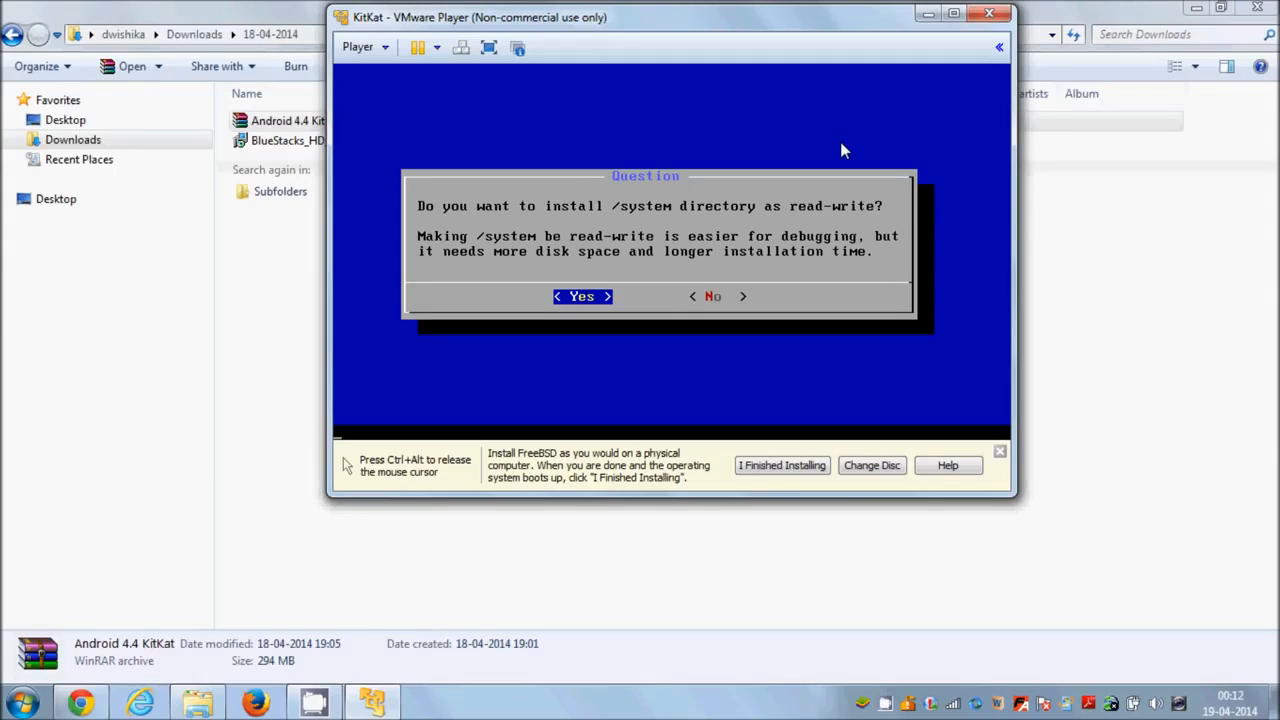
key("Return")
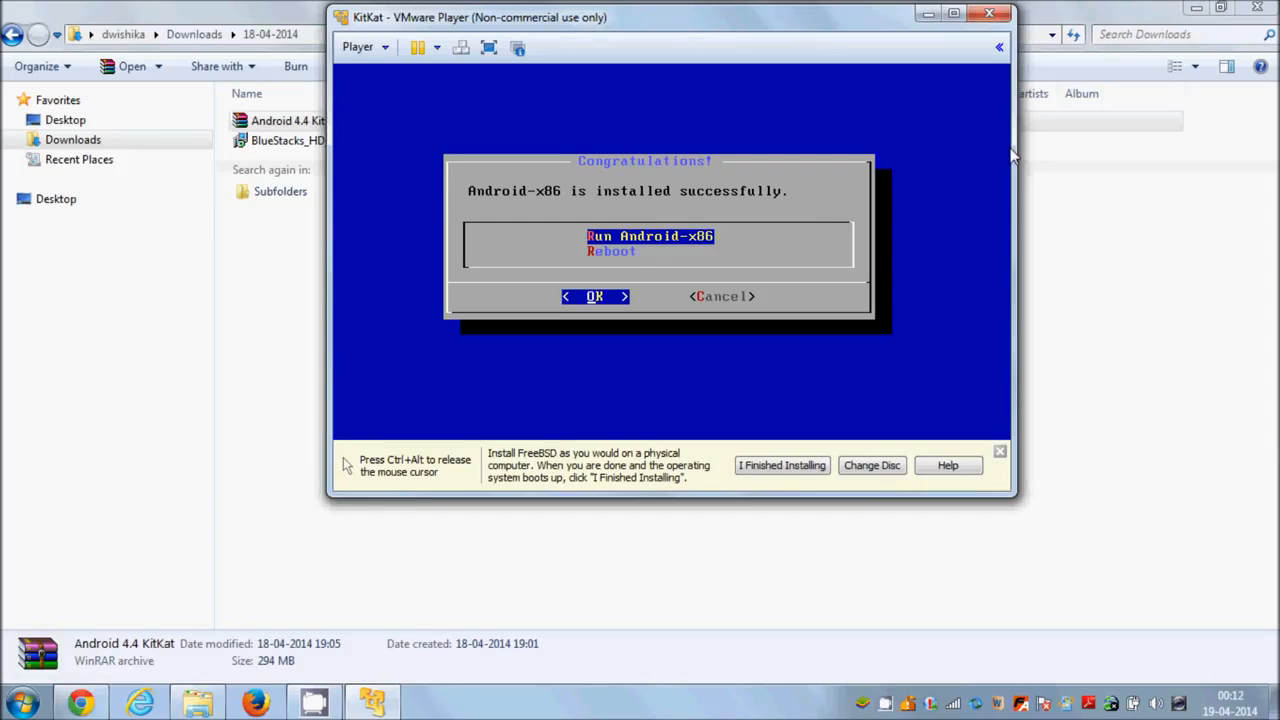
Reboot the virtual machine from the installer's completion dialog.
key("Down")
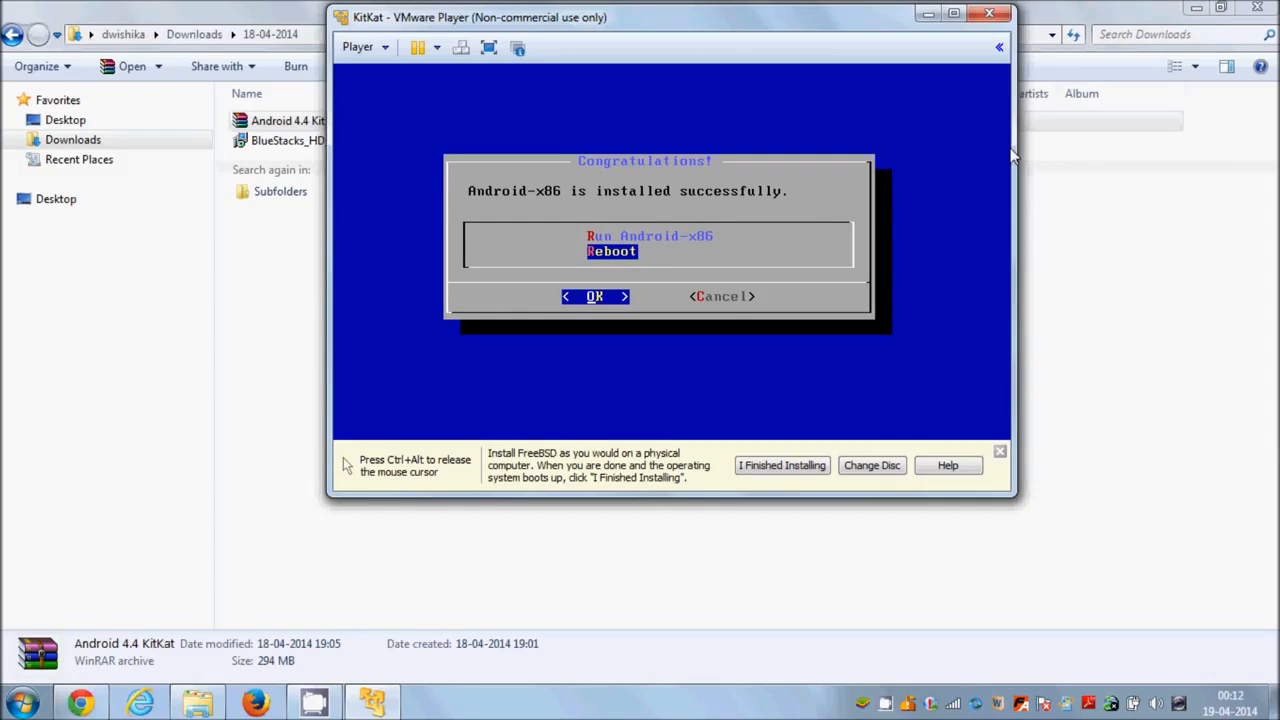
key("Up")
key("Down")
key("Return")
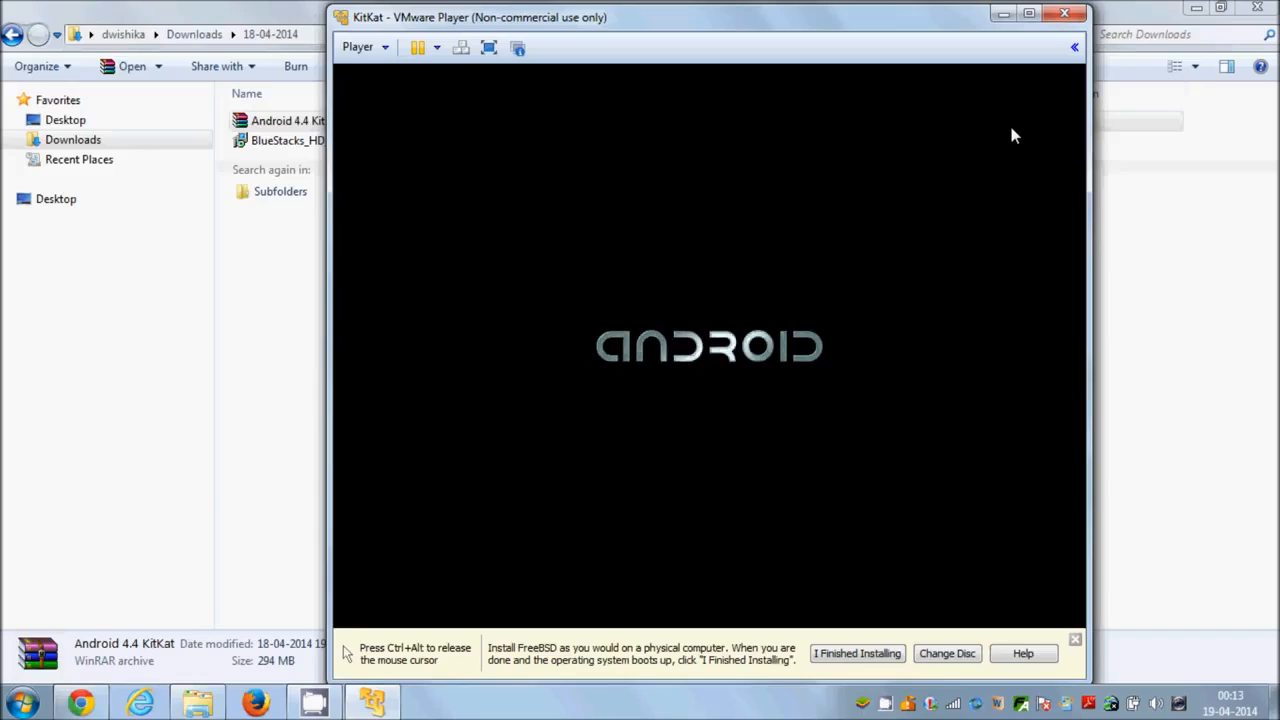
Keep English (United States) as the language on Android's Welcome screen and continue the setup.
key("ctrl+alt")
left_click(599, 705)
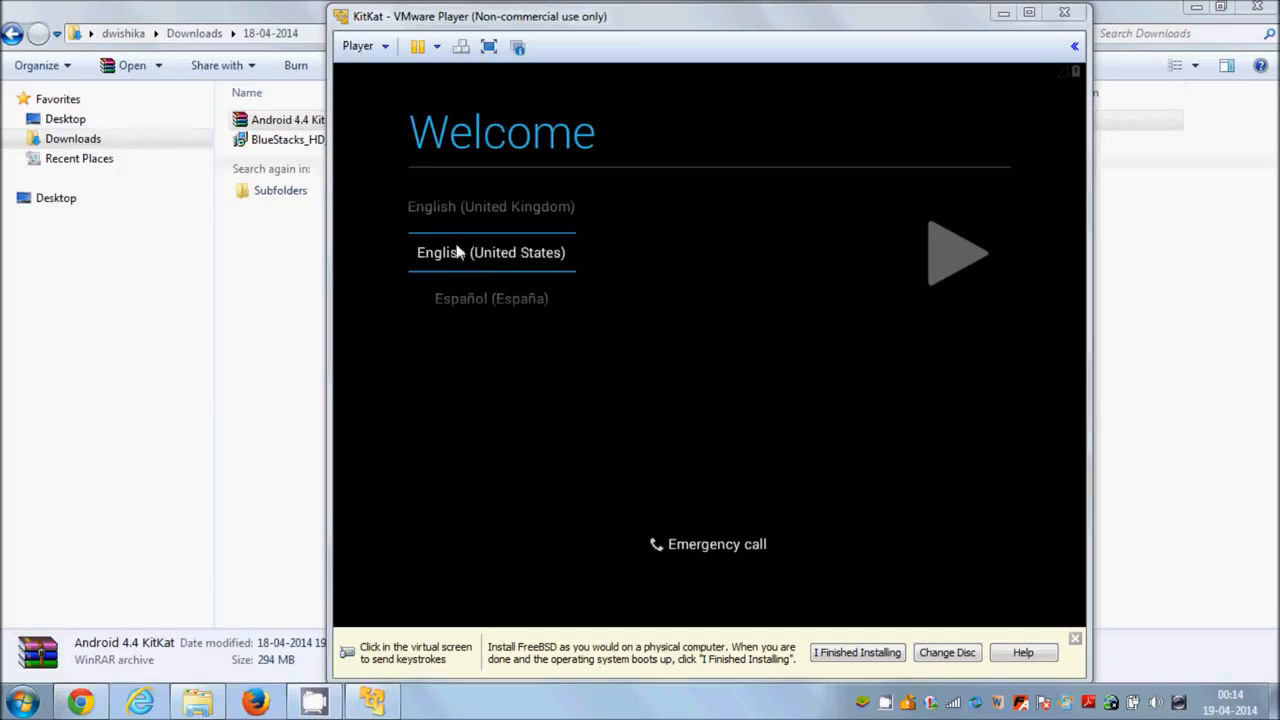
left_click(949, 248)
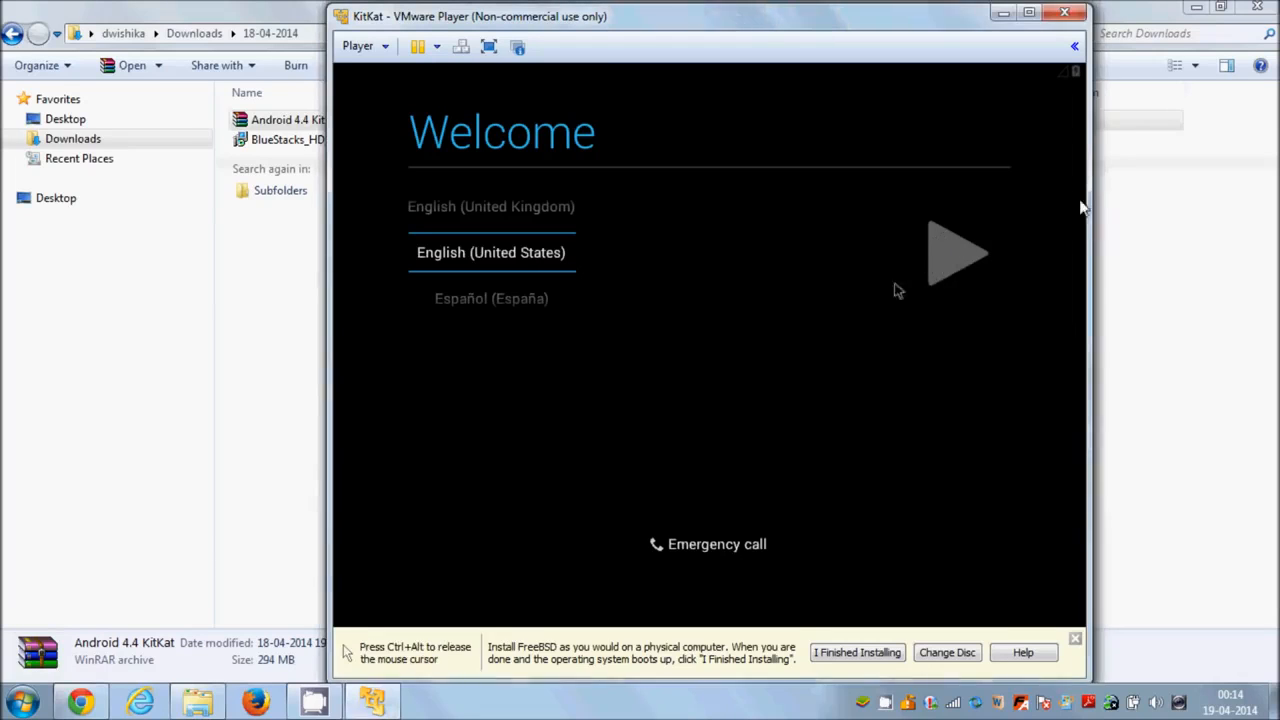
left_click(958, 256)
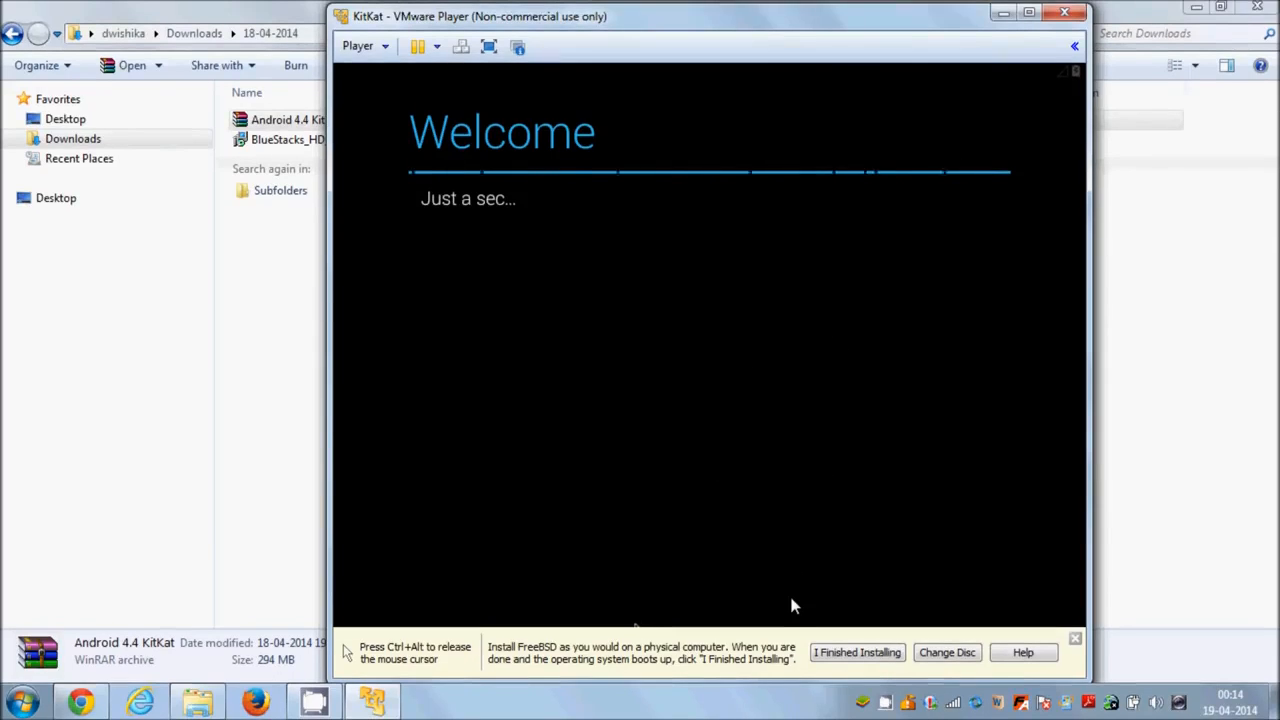
key("ctrl+alt")
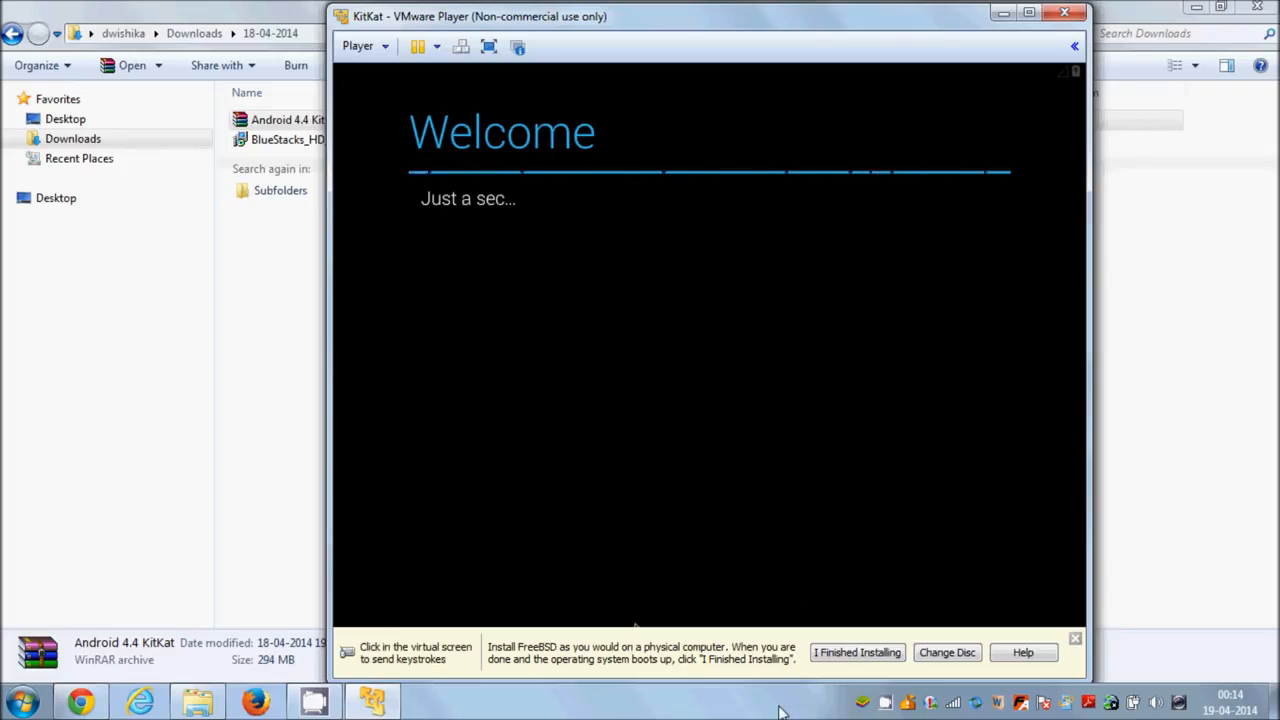
left_click(781, 712)
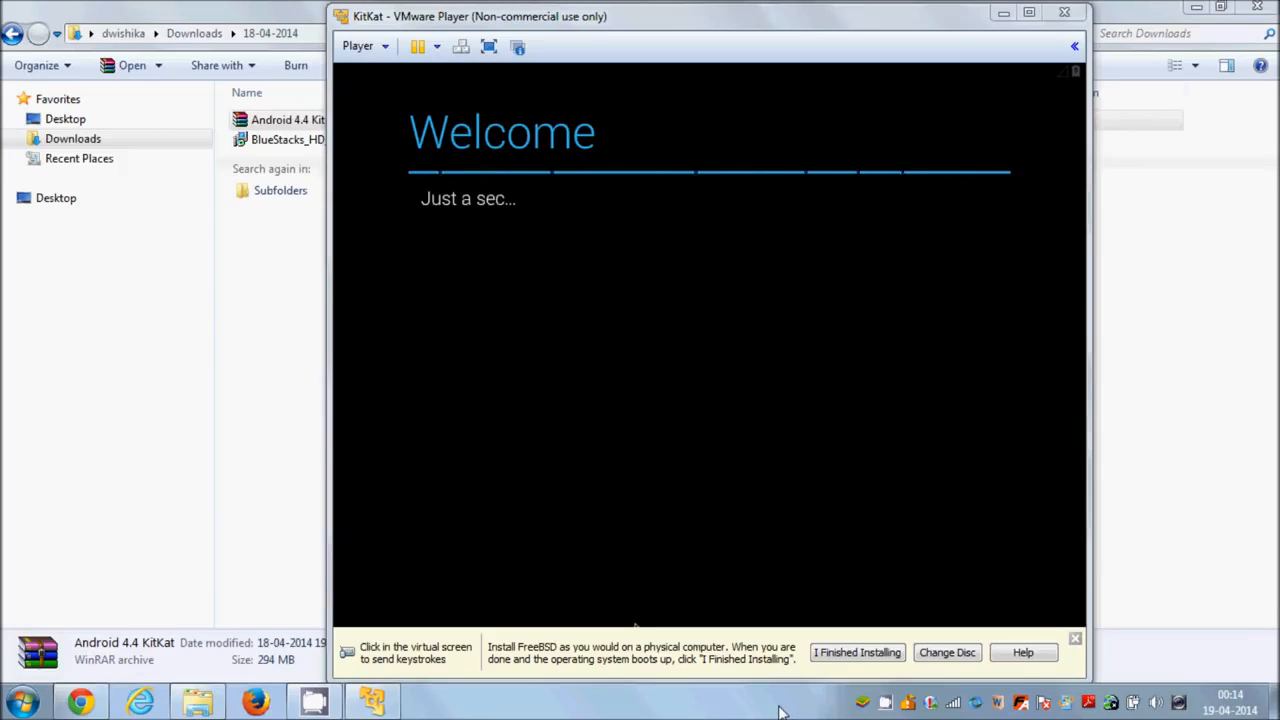
Skip the Wi-Fi selection despite the data-charge warning and continue without having or creating a Google Account.
left_click(776, 316)
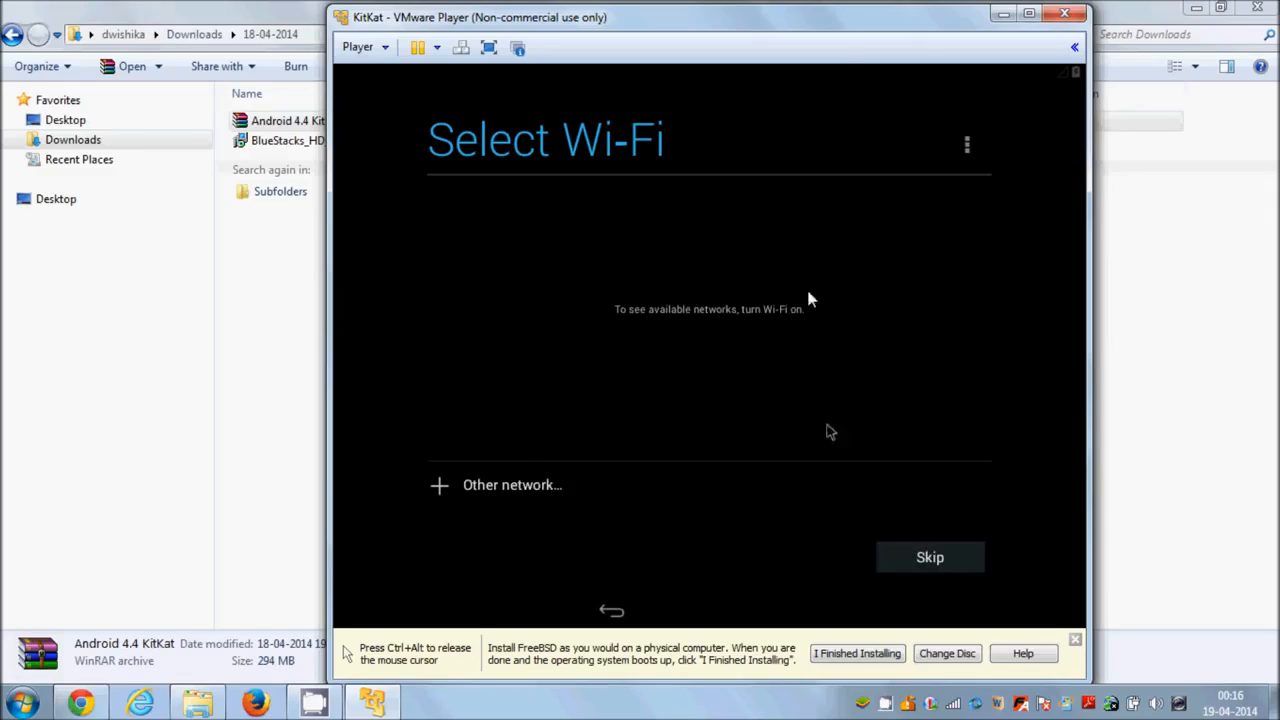
left_click(913, 565)
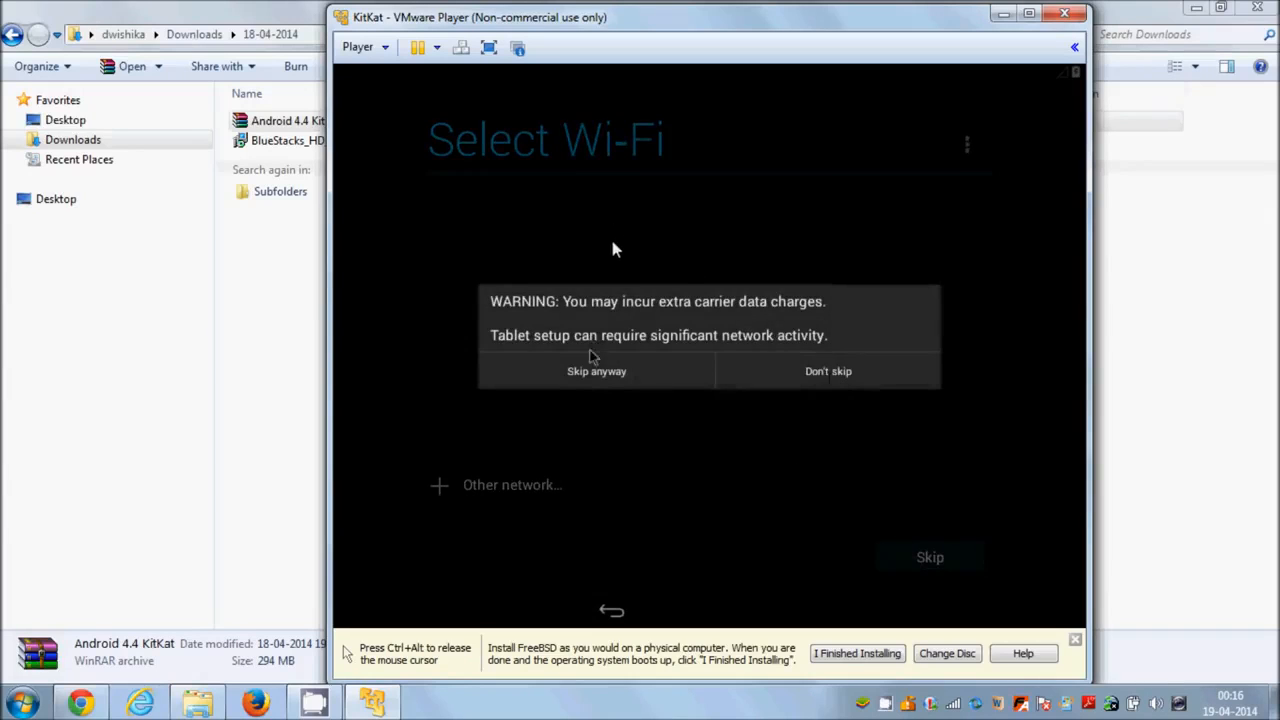
left_click(599, 374)
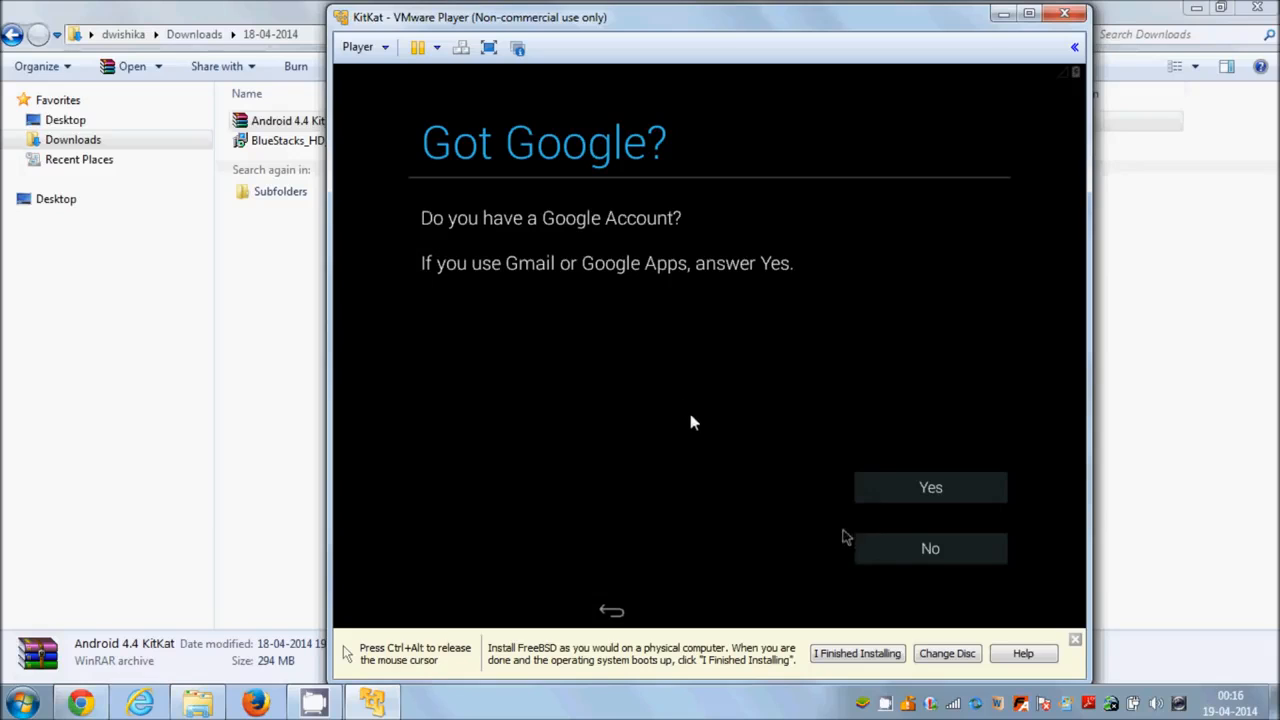
left_click(891, 552)
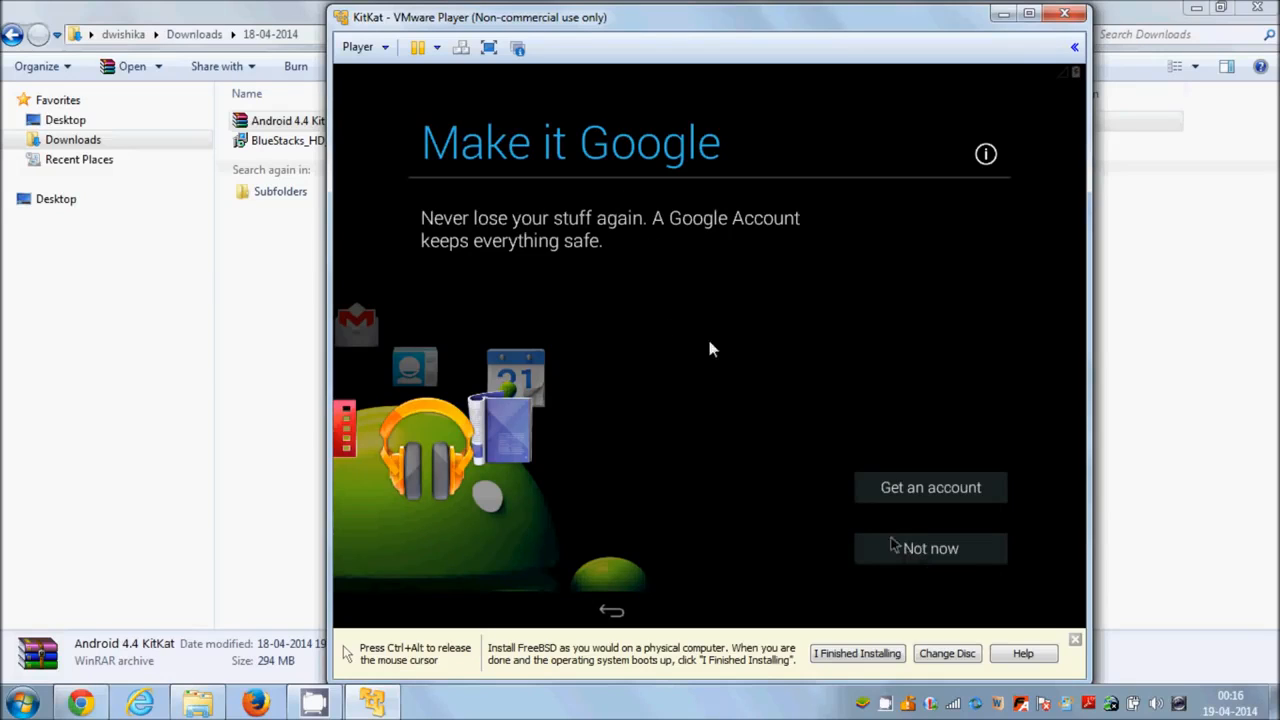
left_click(913, 556)
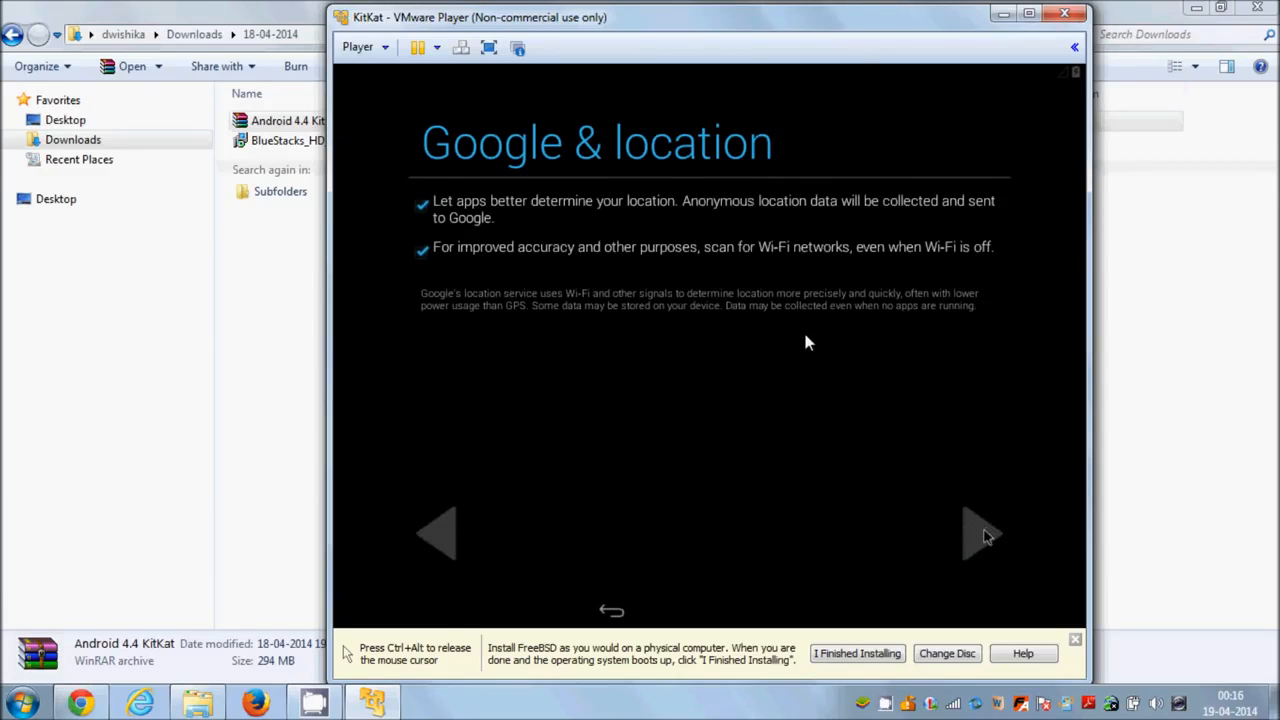
Keep both Google location options enabled and accept the date and time settings with Central European Standard Time.
left_click(985, 536)
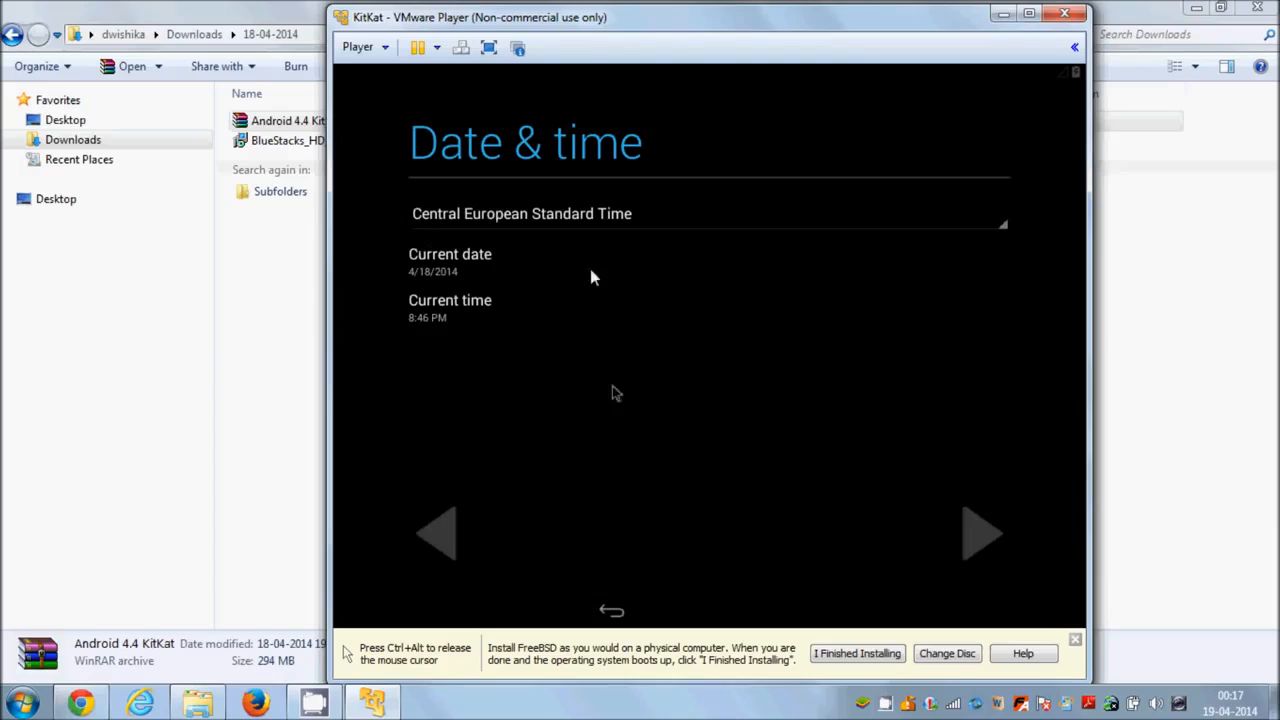
left_click(983, 536)
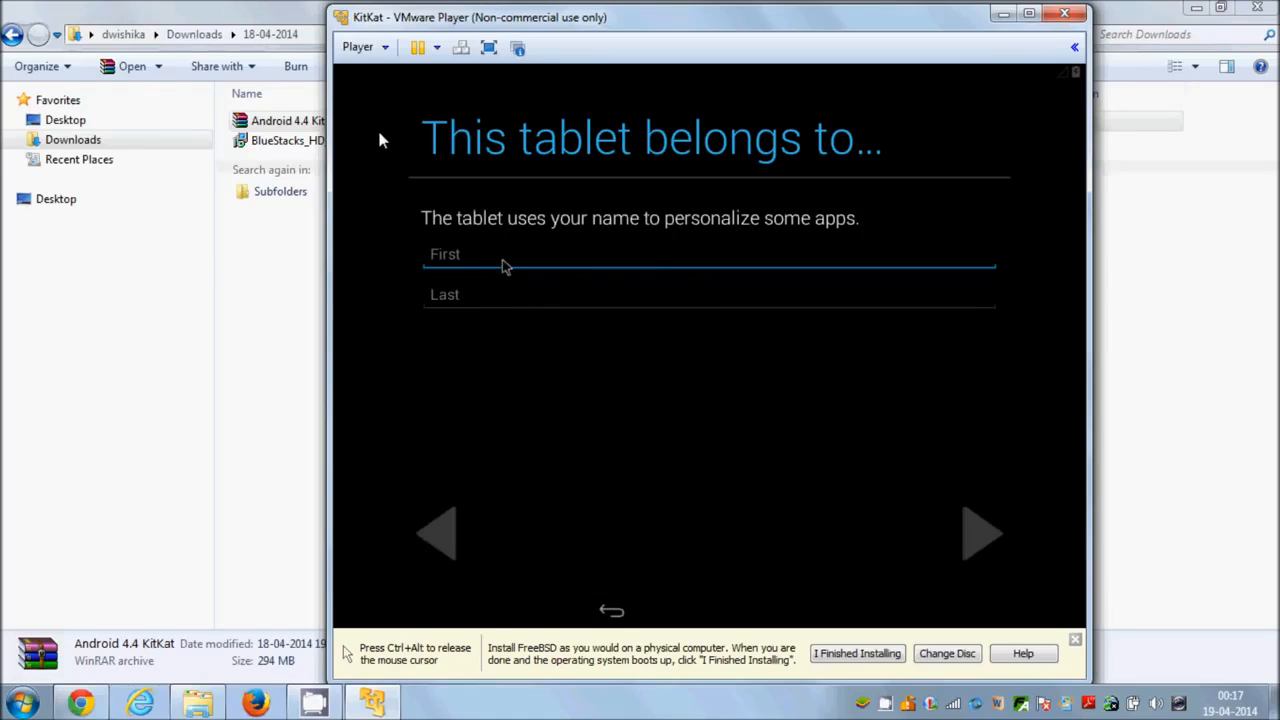
Enter "programming" as the tablet owner's first name and "knowledge" as the last name, and continue the setup.
type("programming")
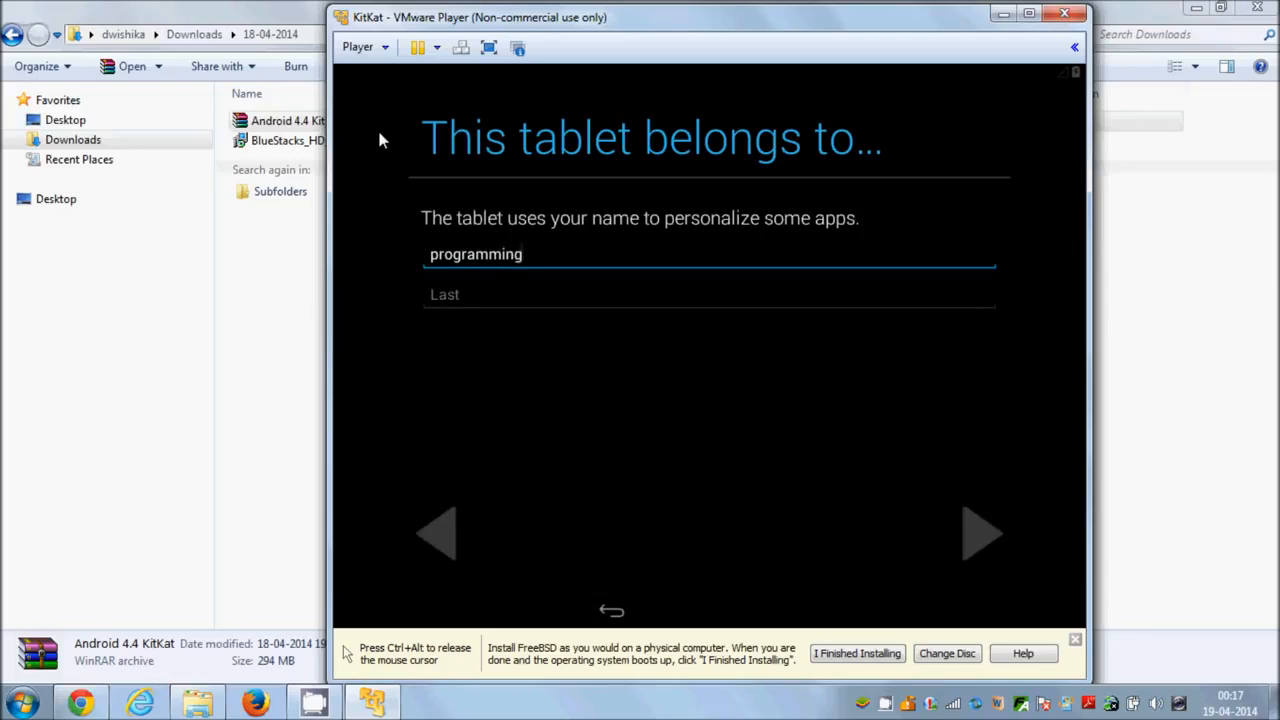
key("Tab")
type("kno")
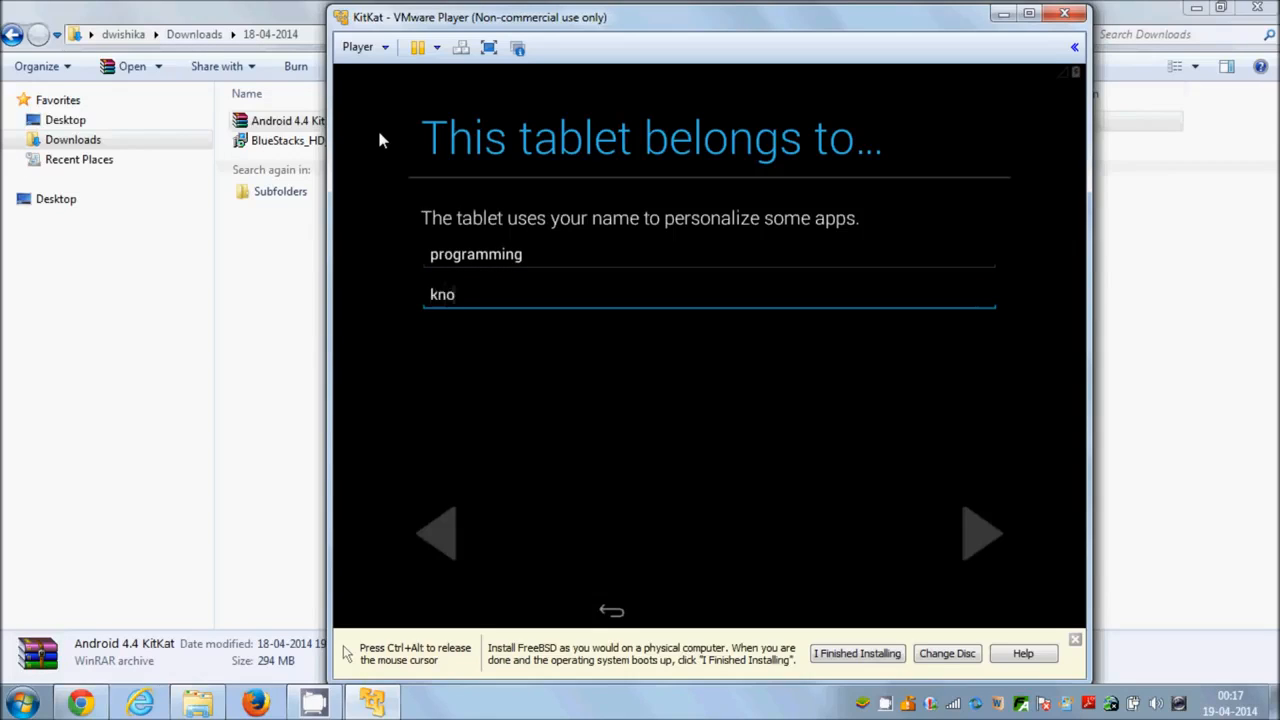
type("wledge")
left_click(983, 538)
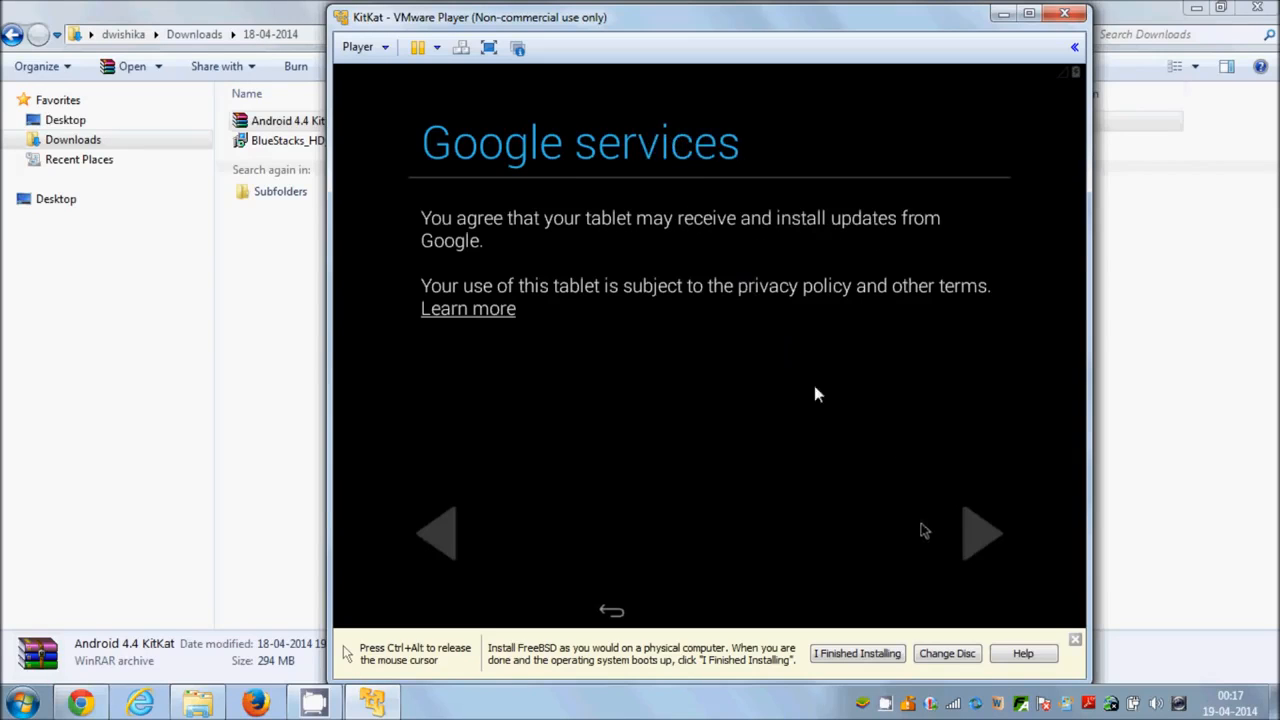
Accept the Google services terms and dismiss the welcome and Organize your space tips on the home screen.
left_click(976, 540)
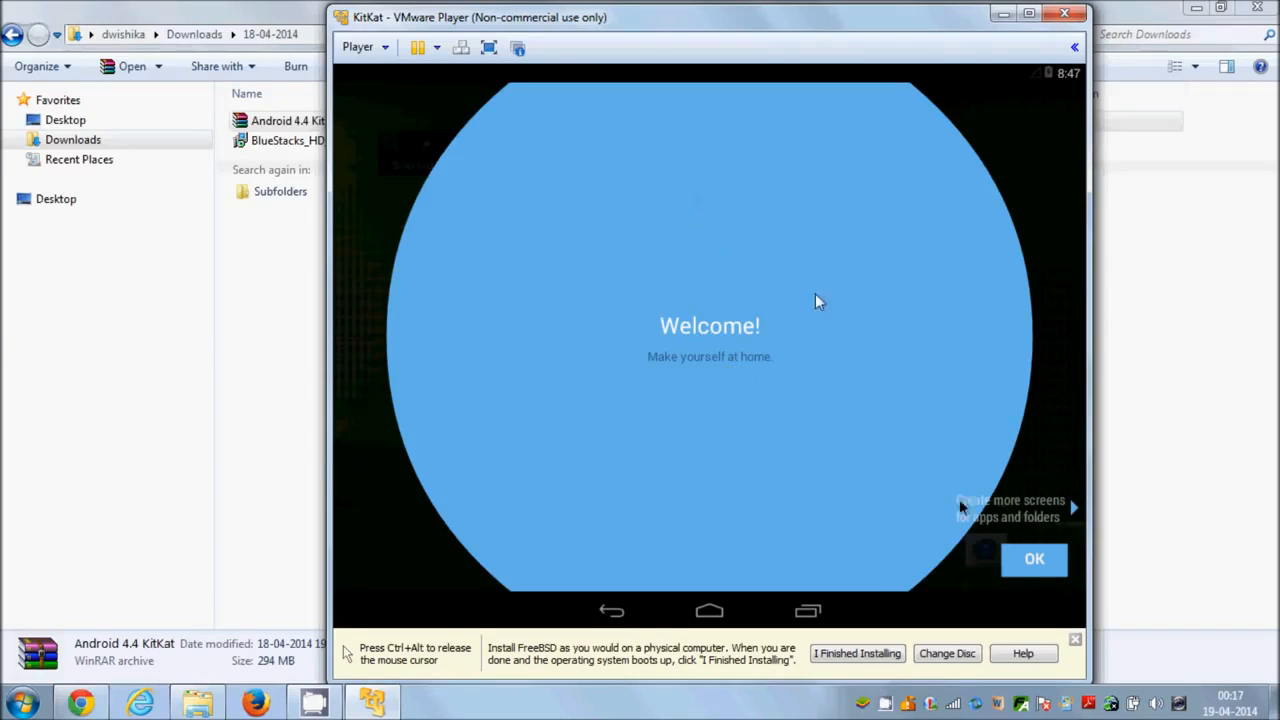
left_click(1043, 566)
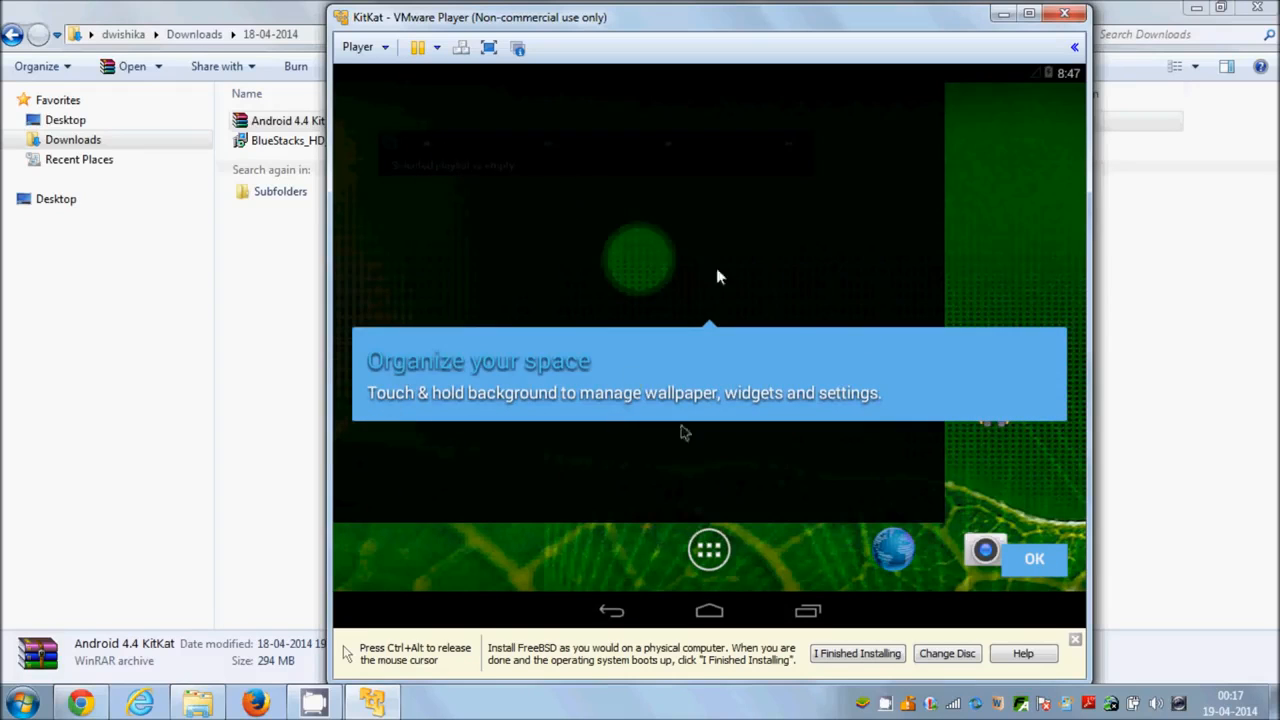
left_click(1043, 566)
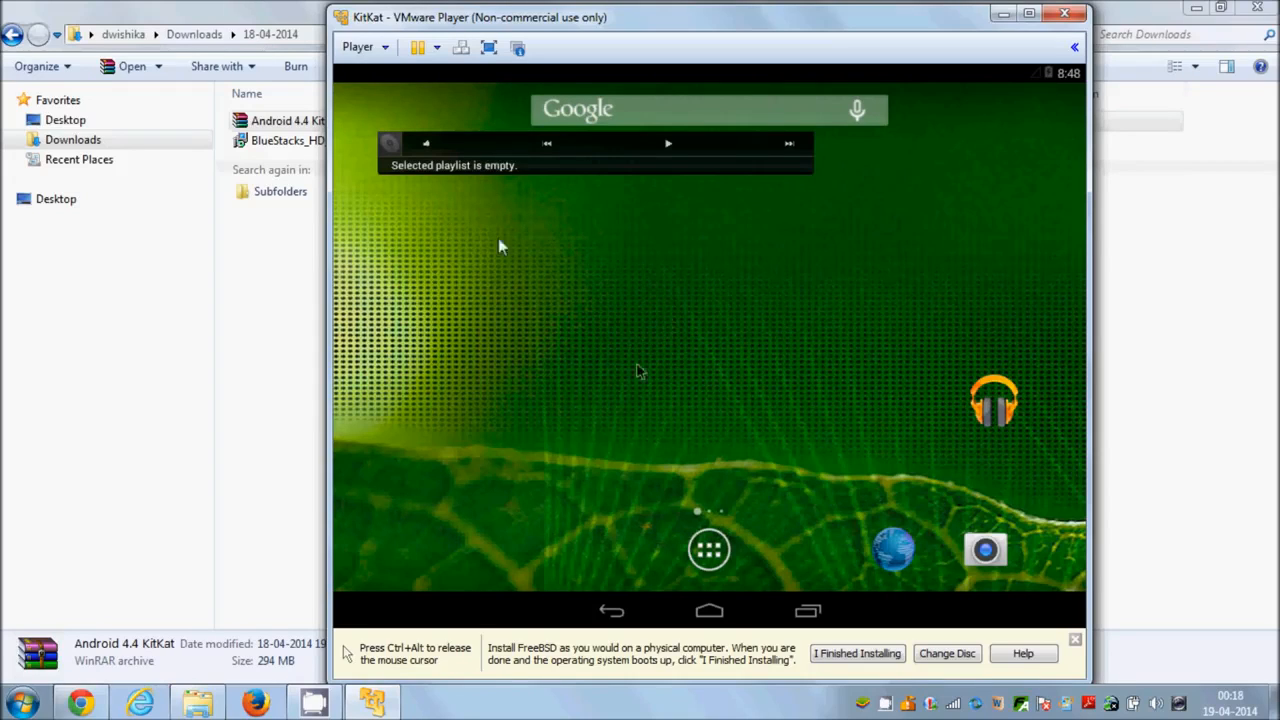
Examine the Android version, kernel and build details on the About tablet page in Settings, and return to the app list.
left_click(710, 550)
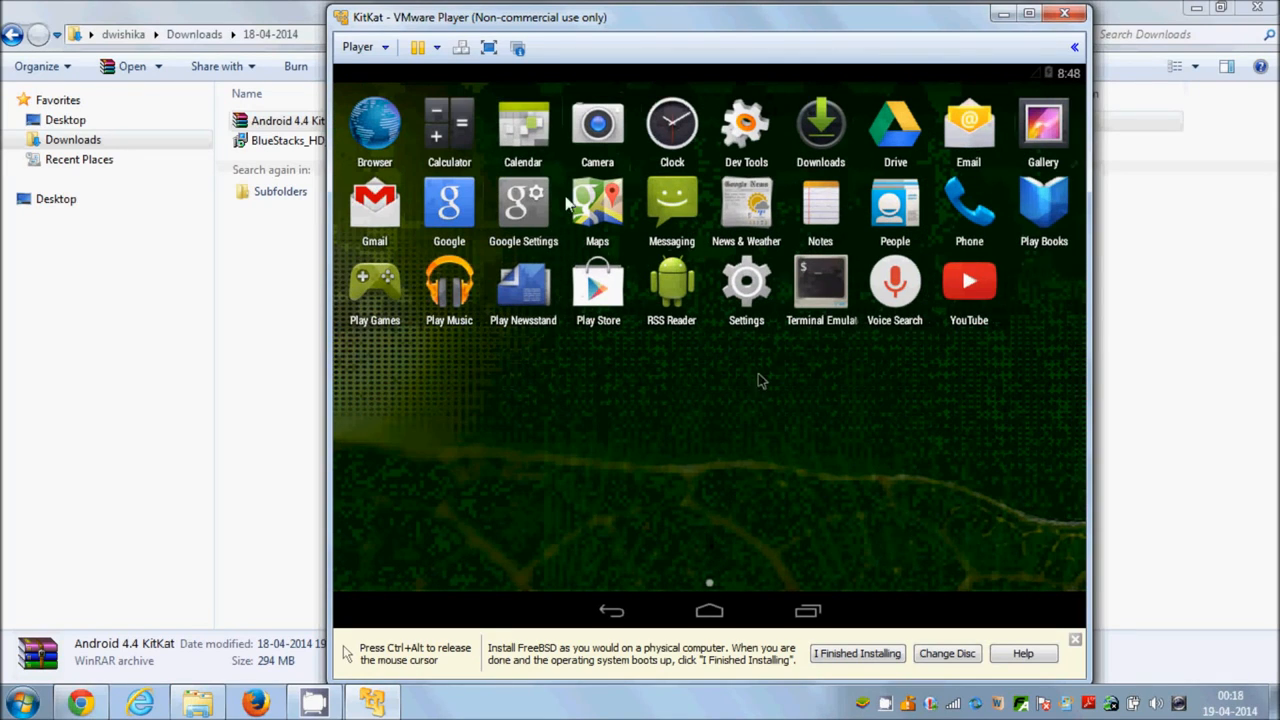
left_click(746, 283)
scroll(556, 456, "down", 1)
scroll(556, 456, "down", 5)
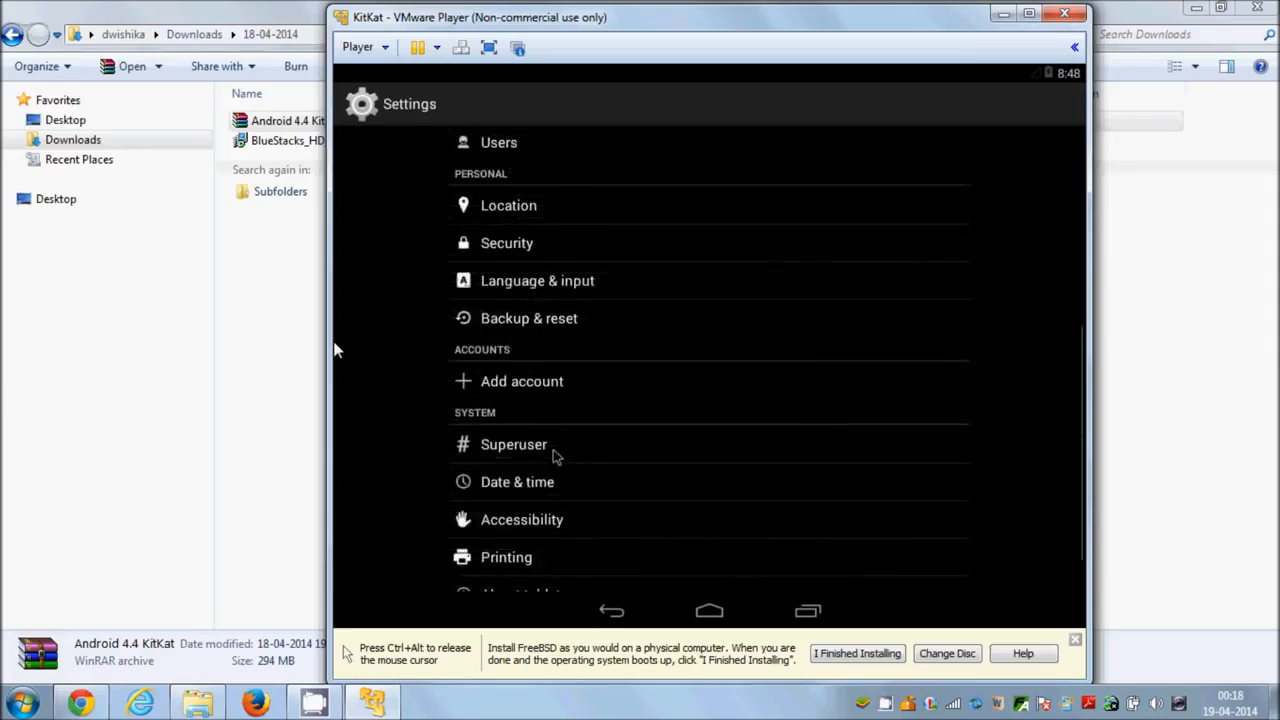
left_click(540, 537)
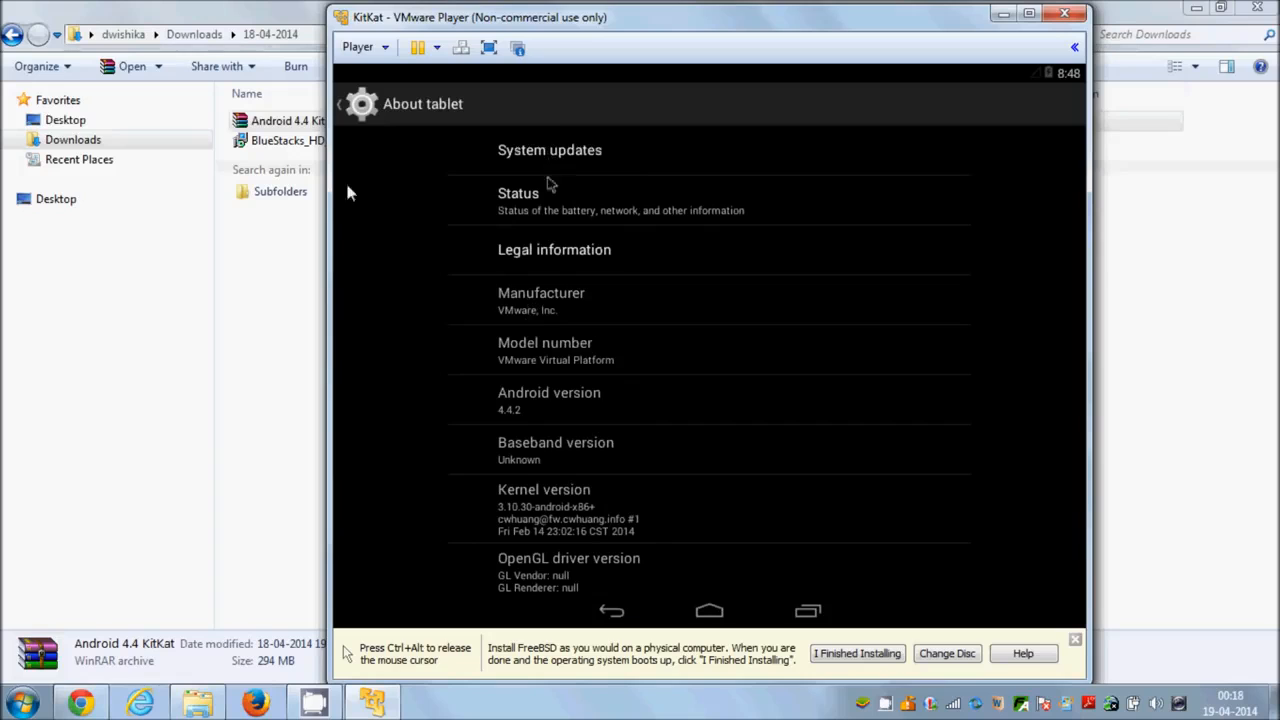
scroll(548, 330, "down", 3)
scroll(548, 335, "up", 3)
scroll(550, 348, "down", 1)
scroll(548, 348, "down", 1)
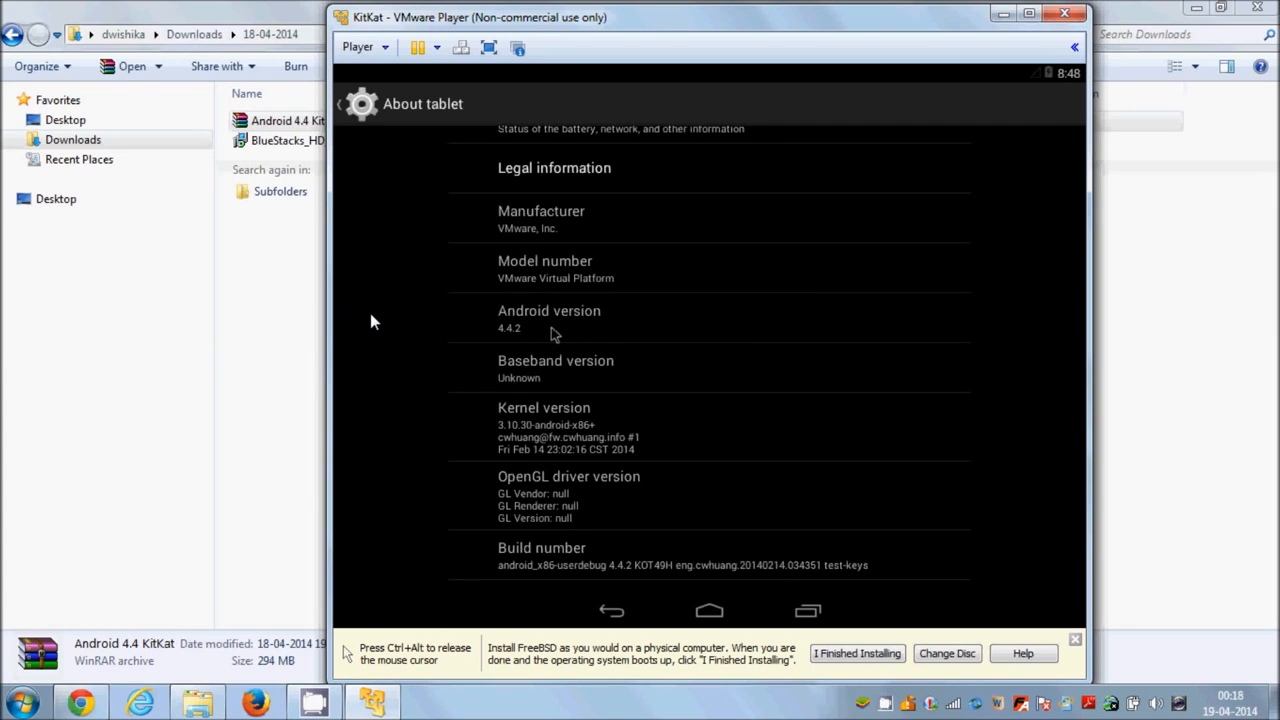
left_click(612, 610)
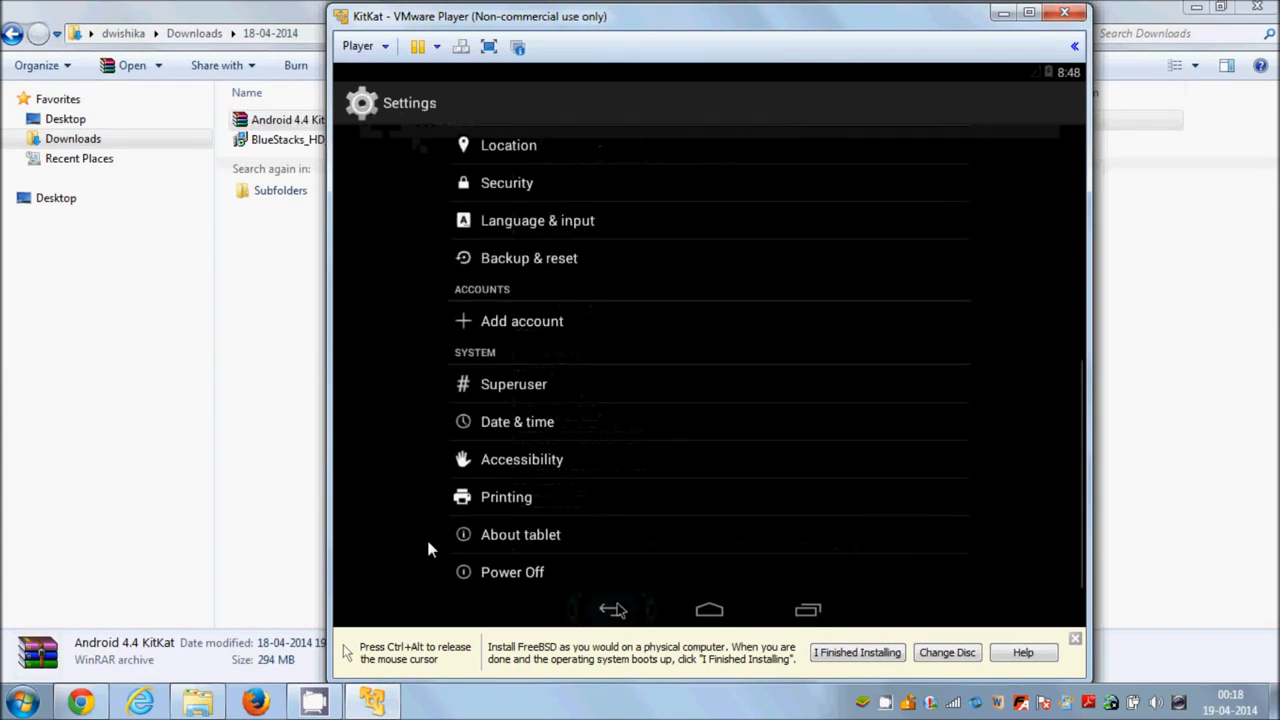
left_click(612, 610)
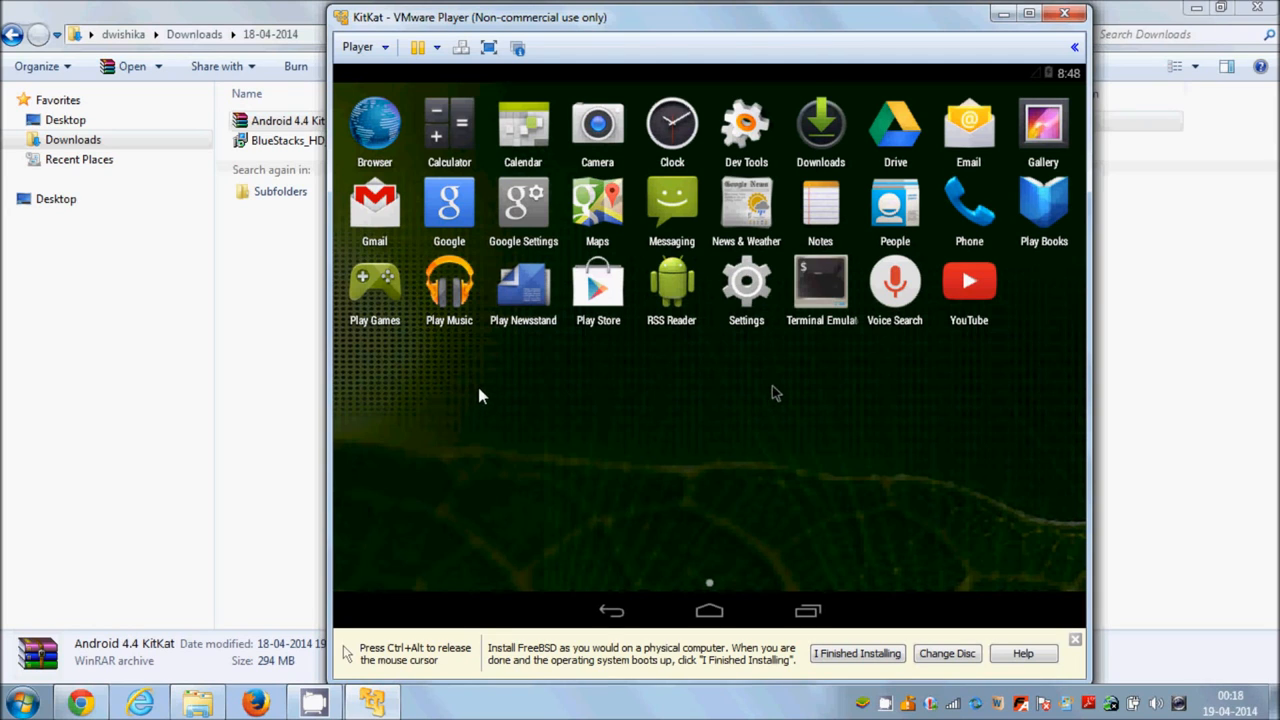
Open YouTube, decline adding a Google account for now, and browse the Popular videos.
left_click(967, 288)
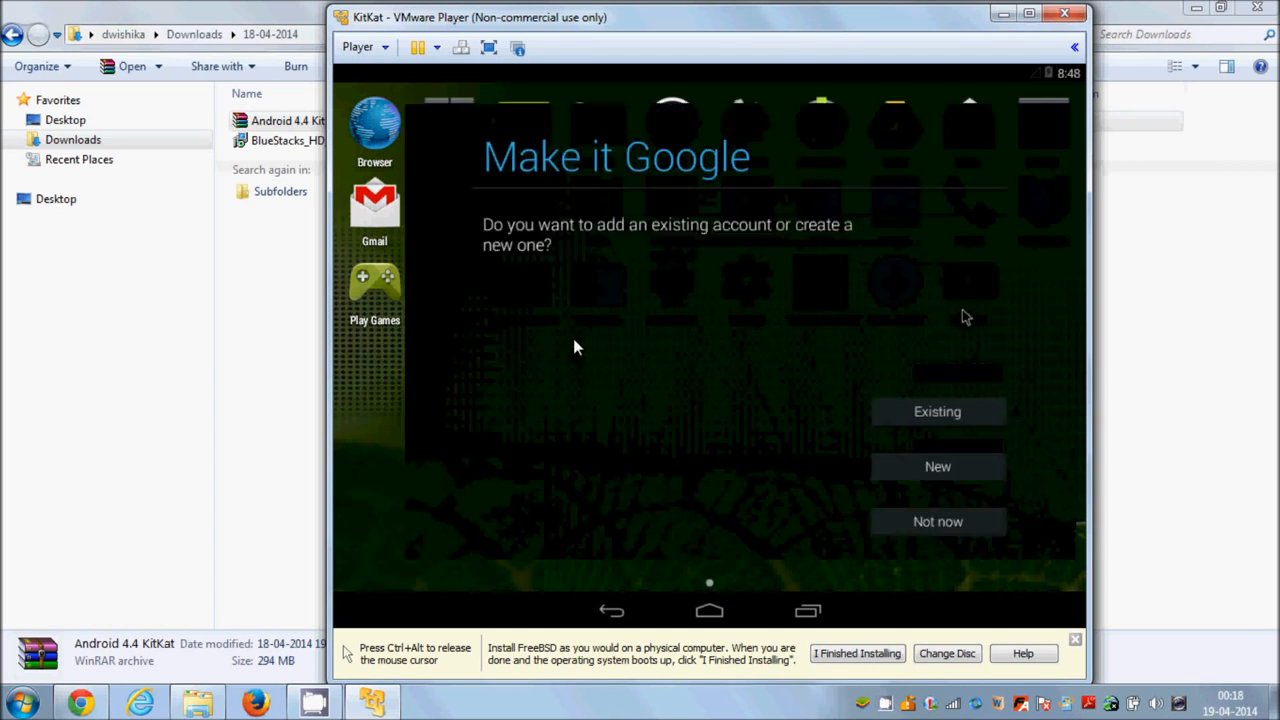
left_click(935, 548)
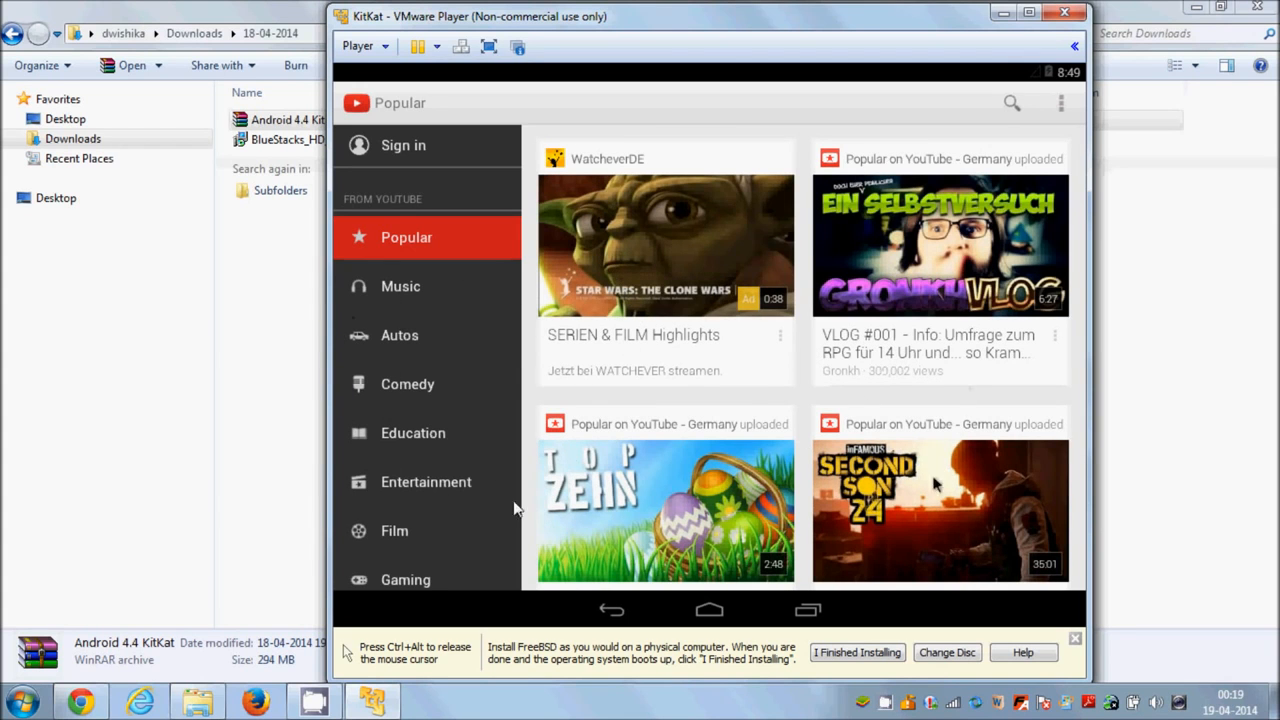
scroll(575, 390, "down", 1)
scroll(576, 395, "down", 10)
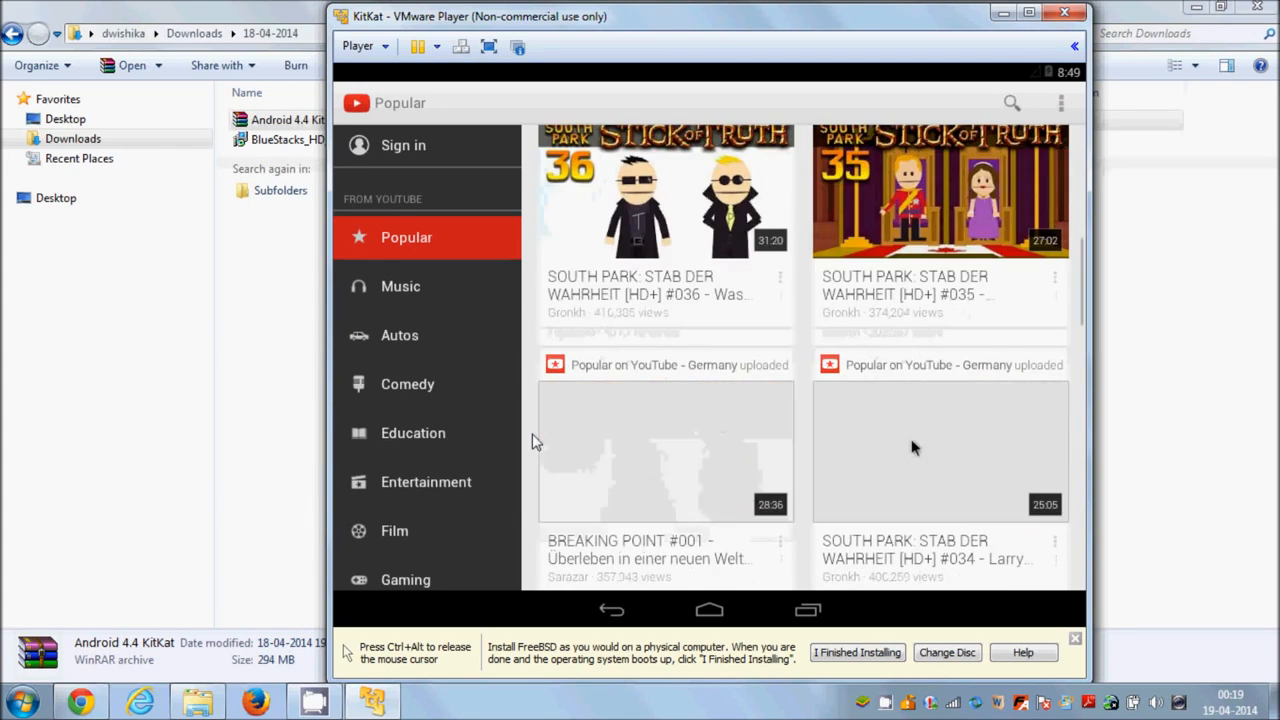
scroll(730, 386, "up", 10)
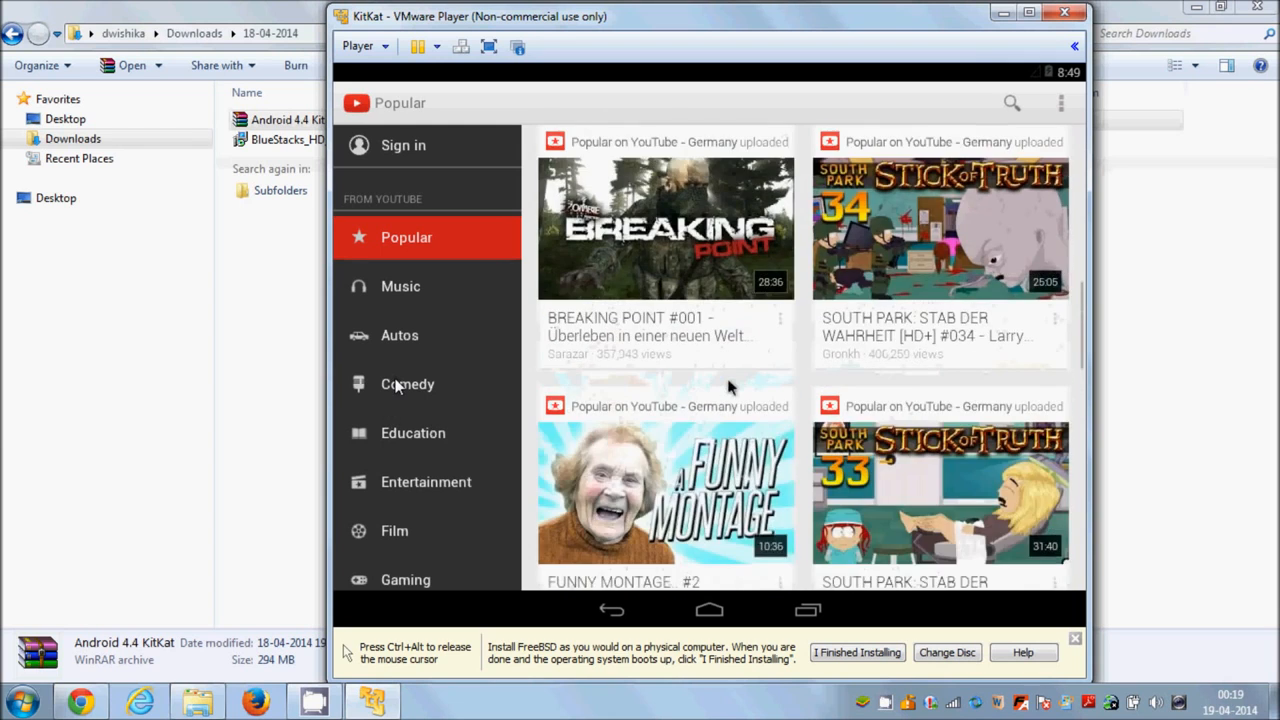
scroll(718, 247, "up", 3)
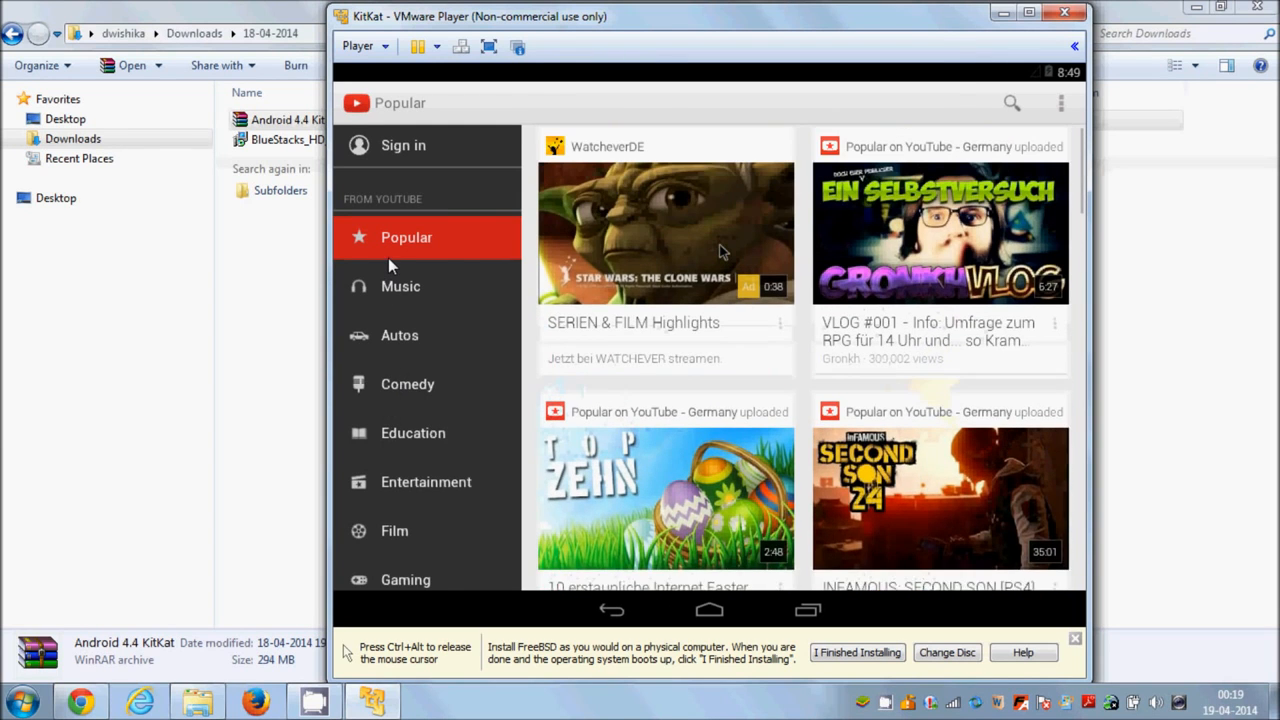